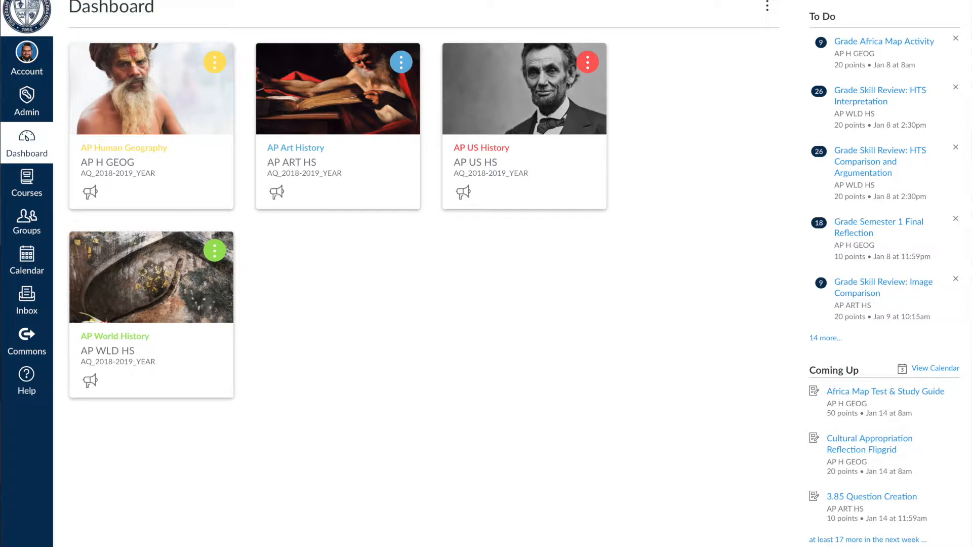
Open the 3.4.2 Analysis Question assignment from Unit 3 of the AP World History course modules
click(145, 259)
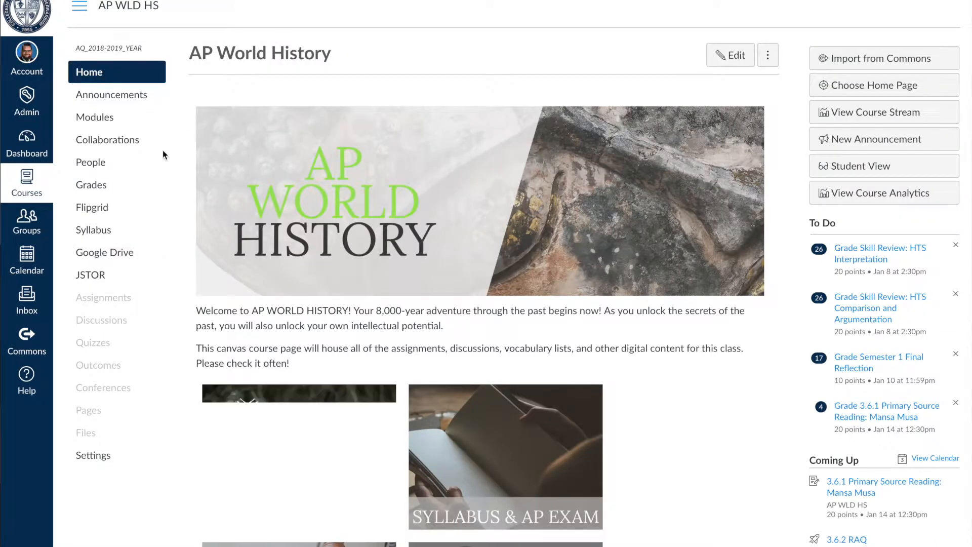
click(107, 123)
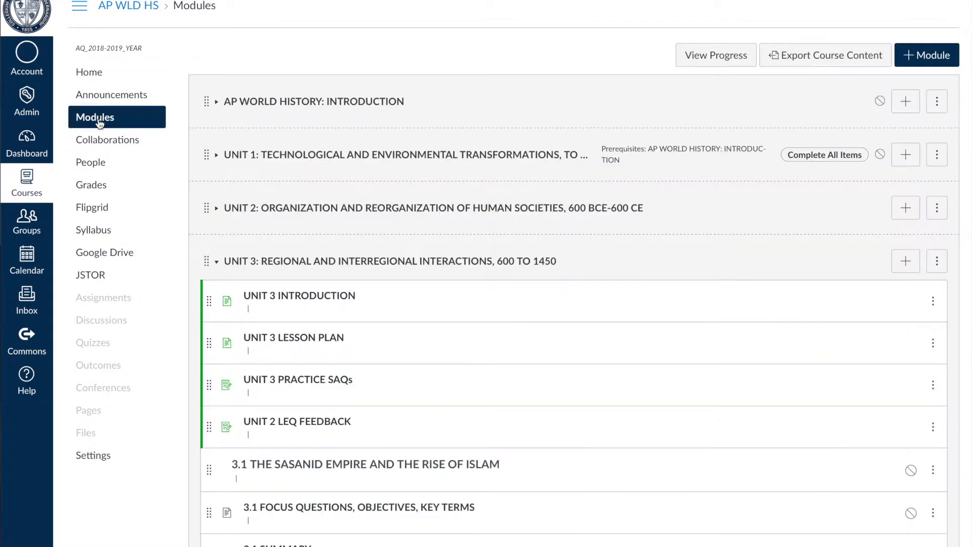
scroll(244, 333, down, 5)
scroll(321, 119, up, 4)
scroll(307, 162, down, 8)
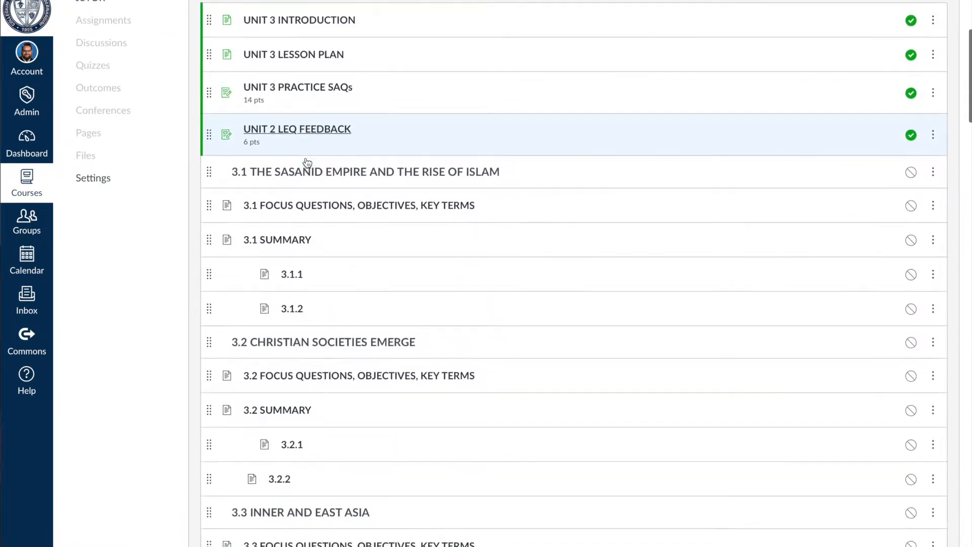
scroll(307, 162, down, 16)
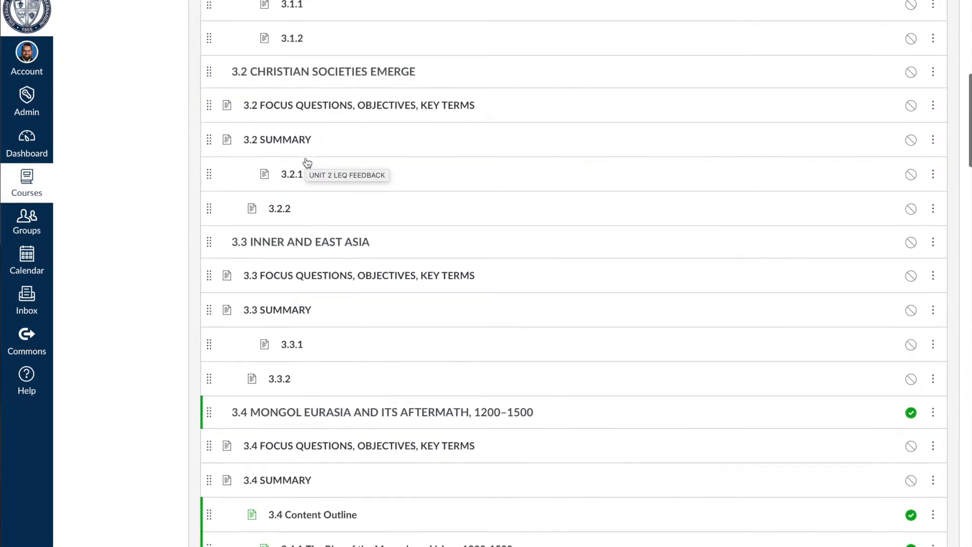
scroll(307, 162, up, 4)
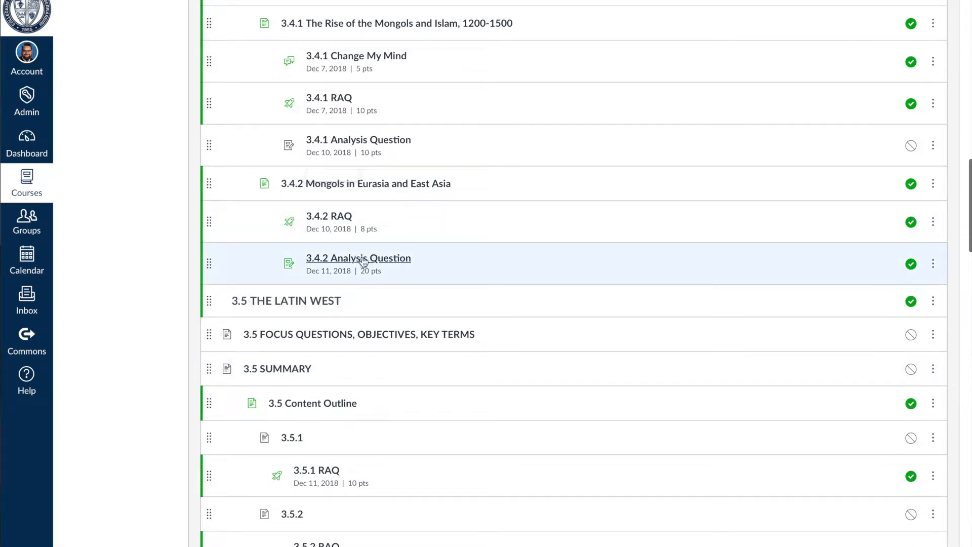
click(363, 257)
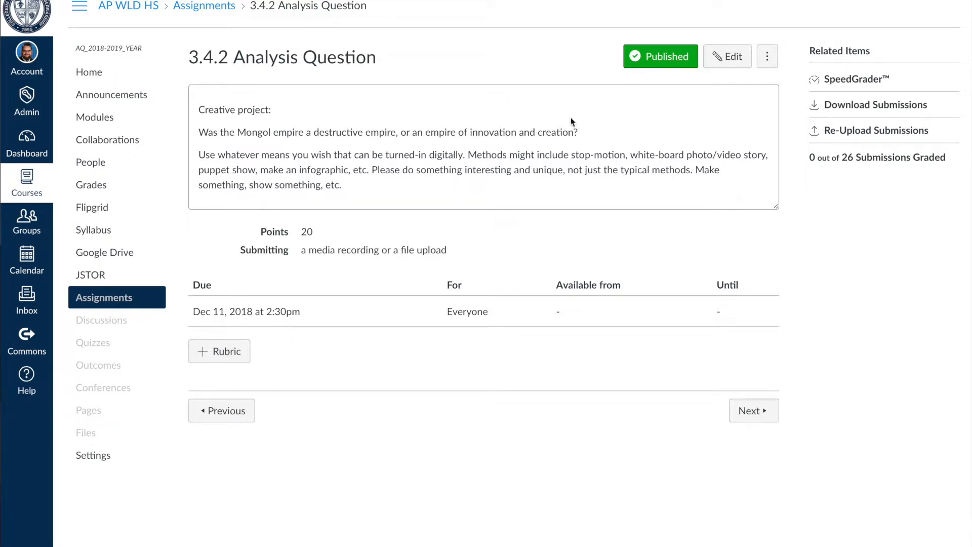
Review the assignment's editable settings from its description through to the Assign section, and save the assignment
click(740, 53)
scroll(545, 263, down, 5)
scroll(545, 262, down, 20)
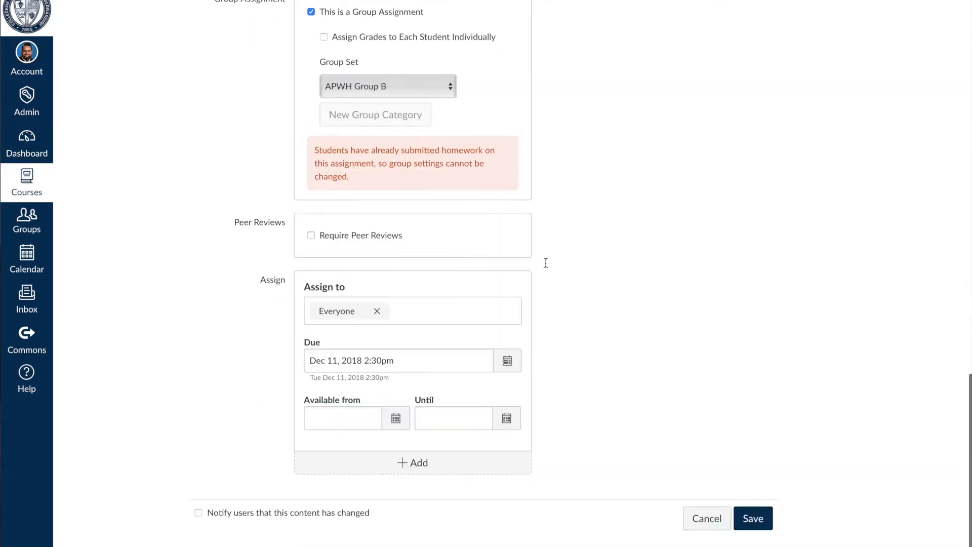
scroll(545, 262, up, 20)
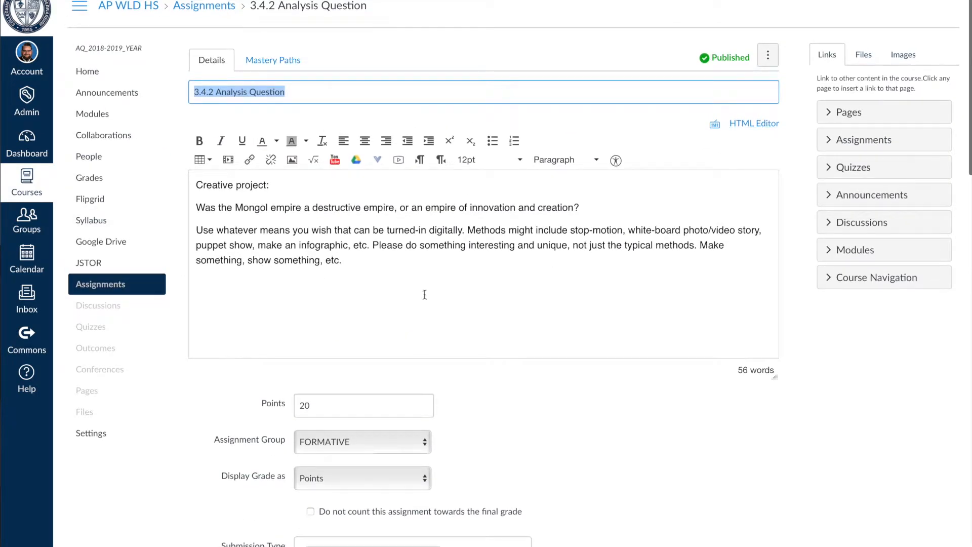
scroll(734, 253, down, 20)
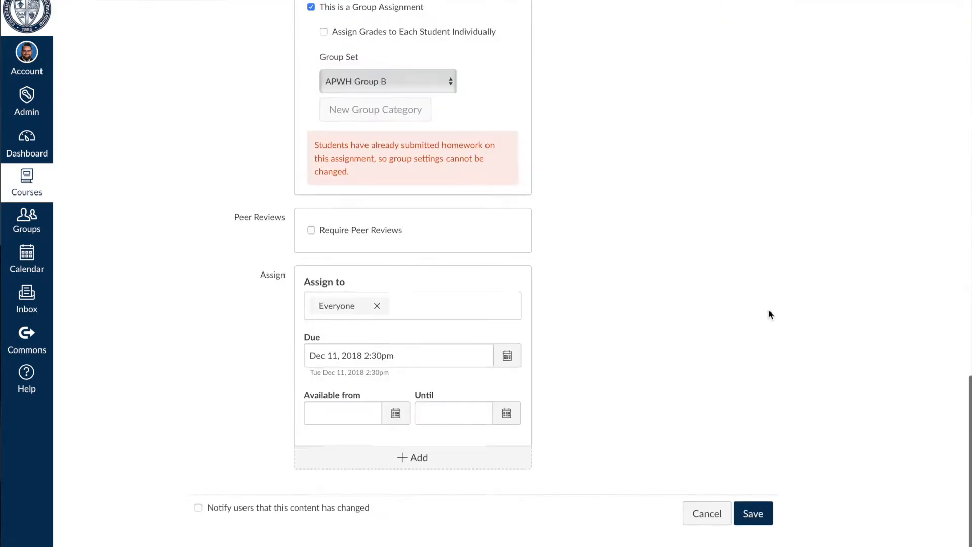
click(759, 519)
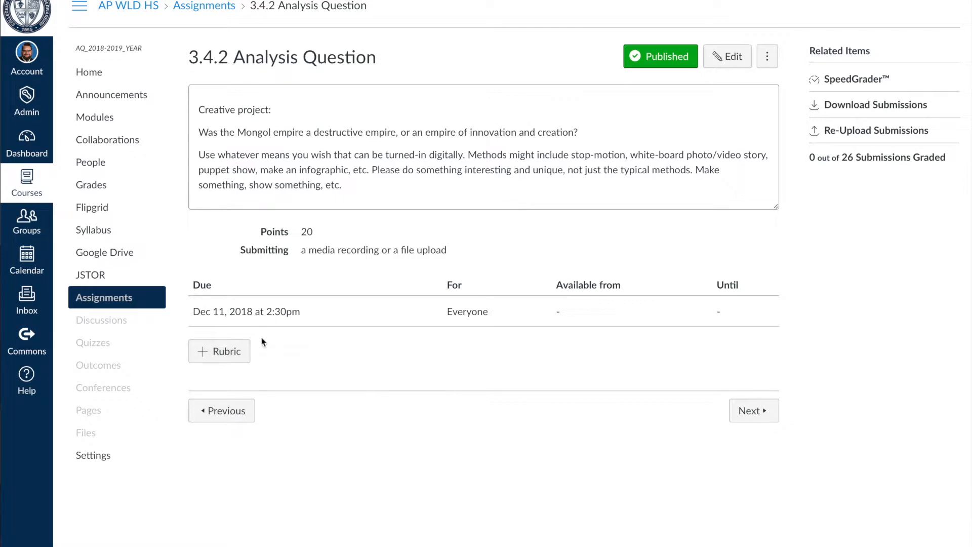
Start a new rubric for the 3.4.2 Analysis Question assignment
click(235, 351)
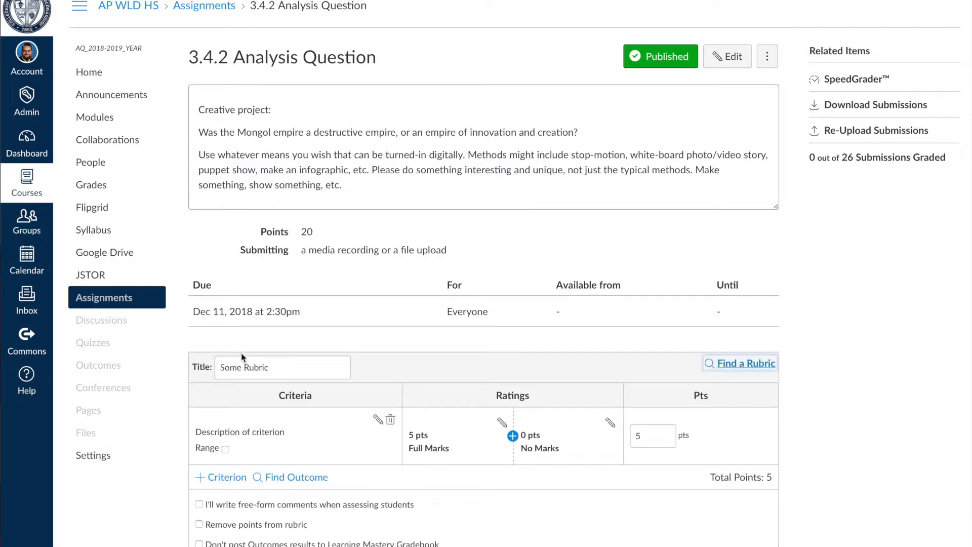
scroll(380, 354, down, 3)
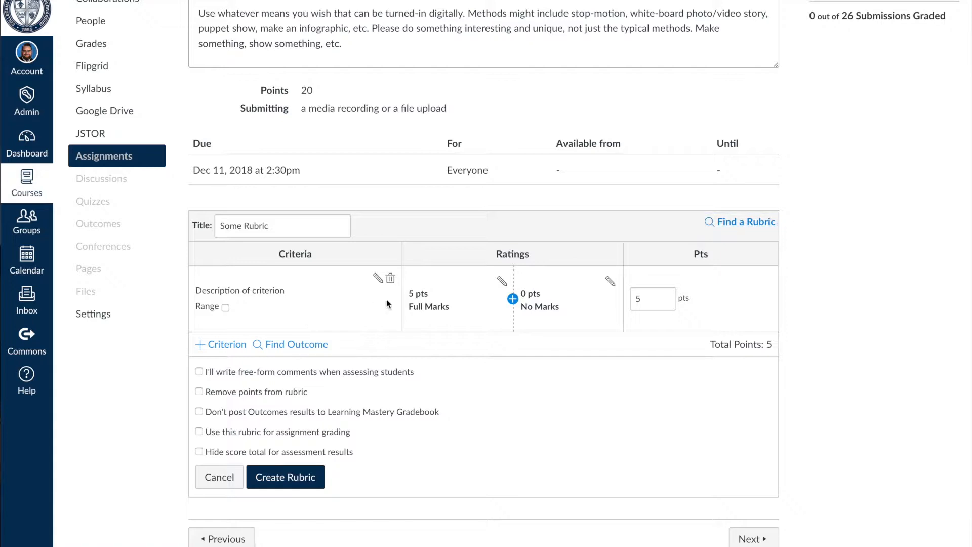
Examine the description fields of the rubric's first criterion and the options for adding another criterion
click(378, 278)
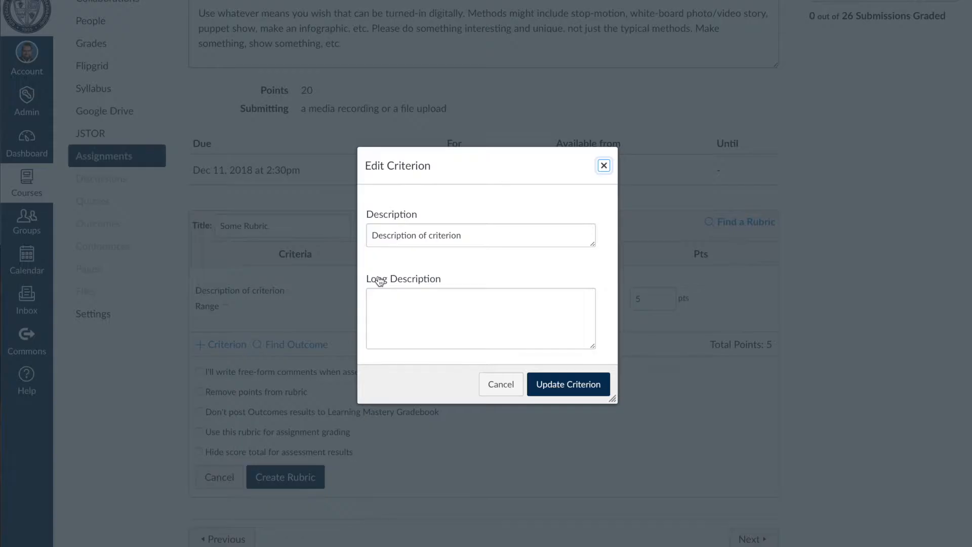
click(400, 310)
click(602, 167)
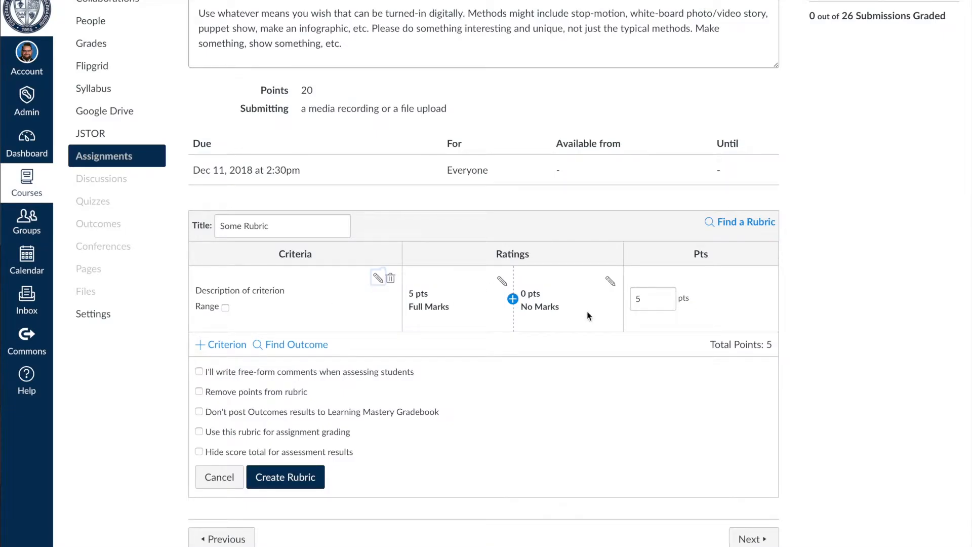
scroll(314, 391, down, 1)
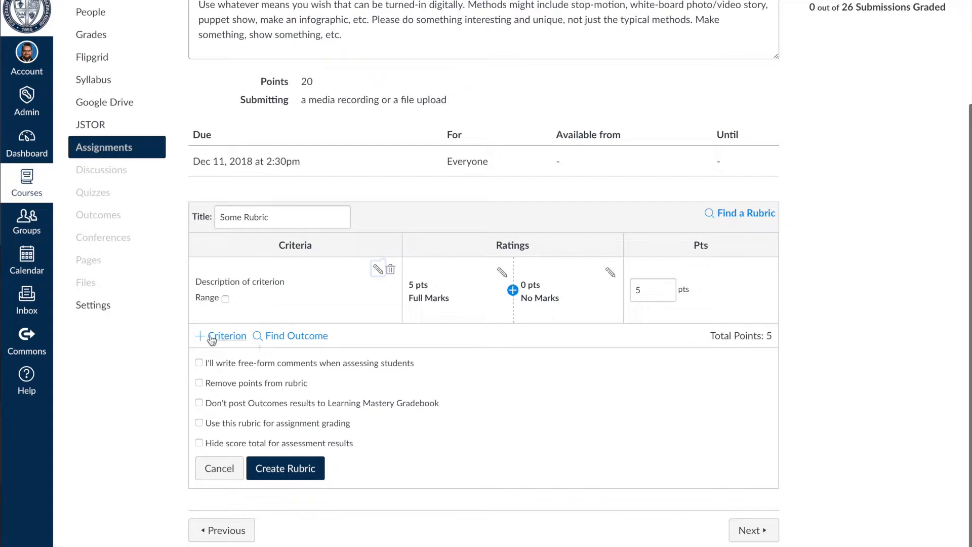
click(226, 337)
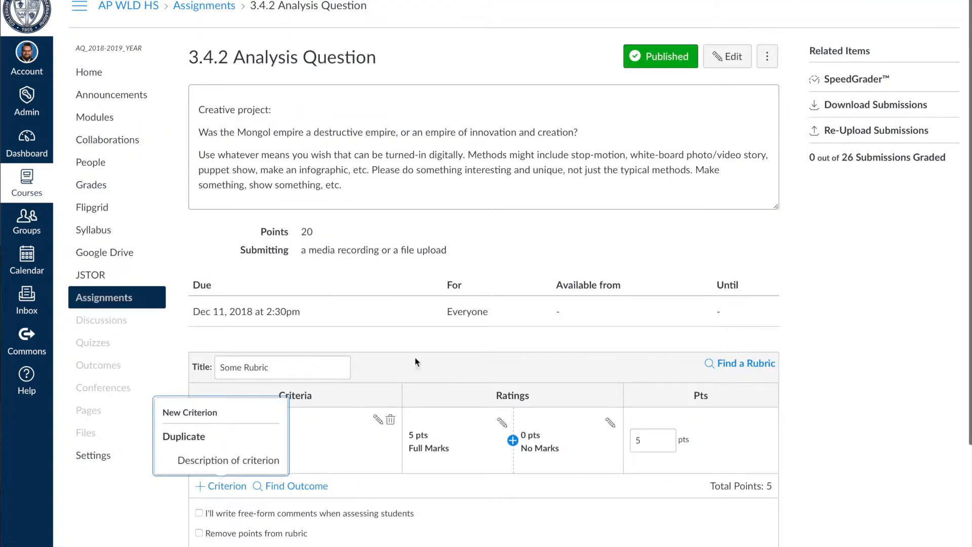
scroll(342, 412, down, 3)
click(399, 428)
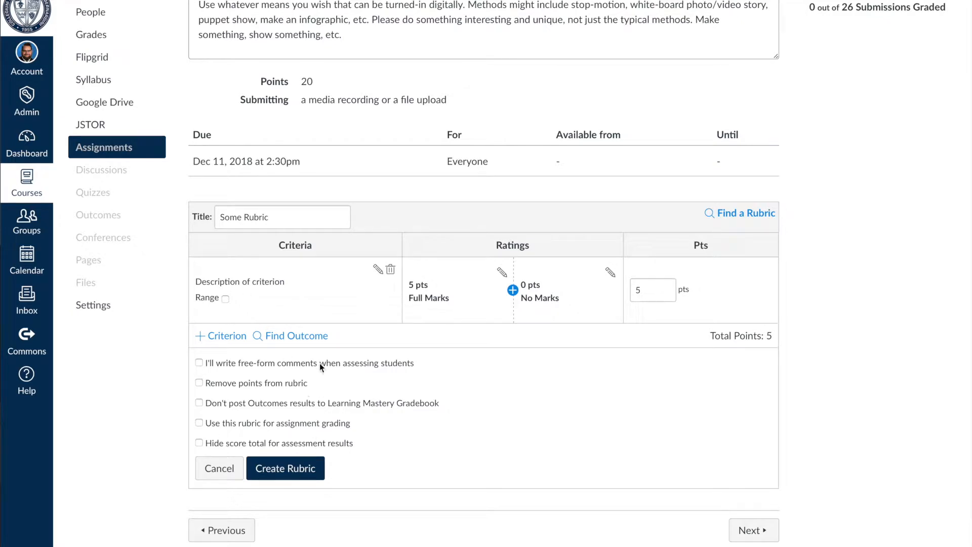
Look for an existing rubric for the assignment and list the Aquinas High School rubrics
scroll(339, 369, up, 2)
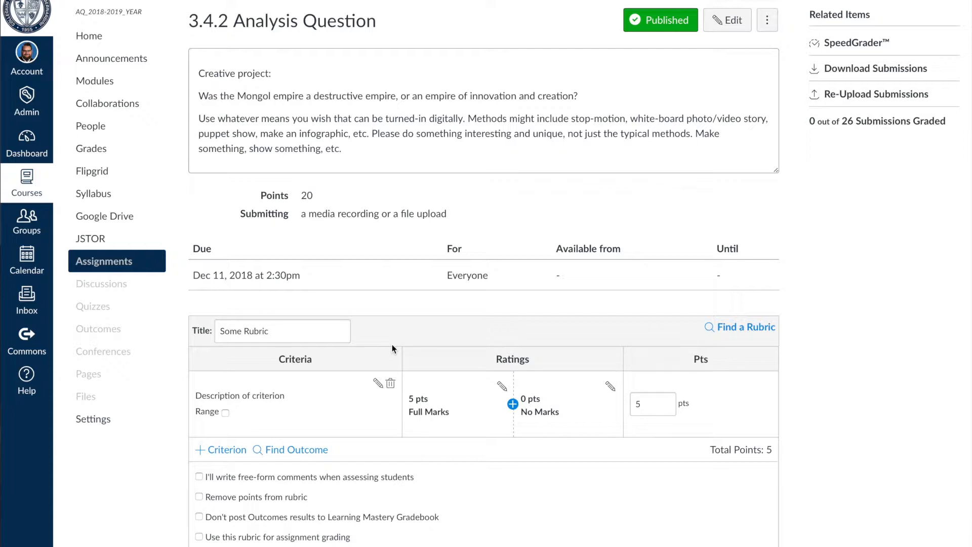
click(742, 328)
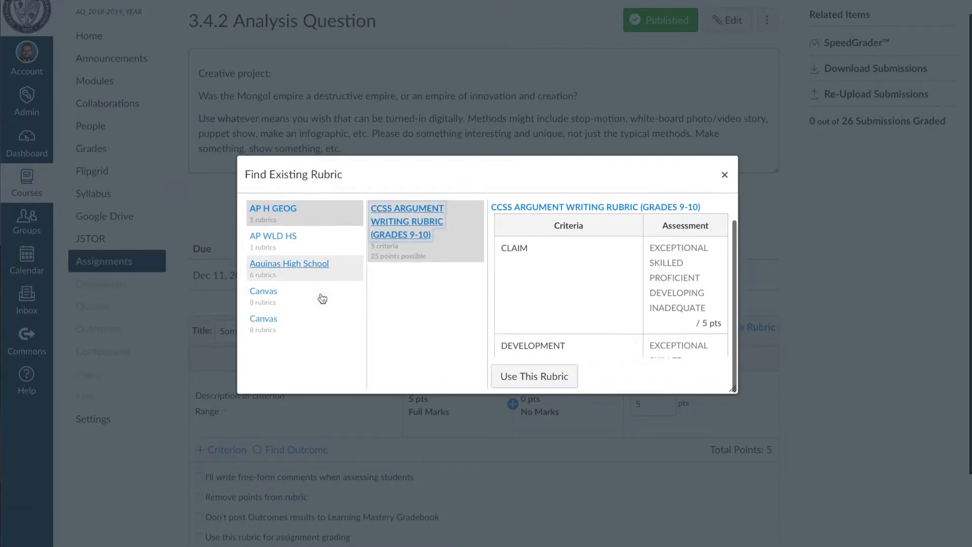
scroll(321, 298, down, 1)
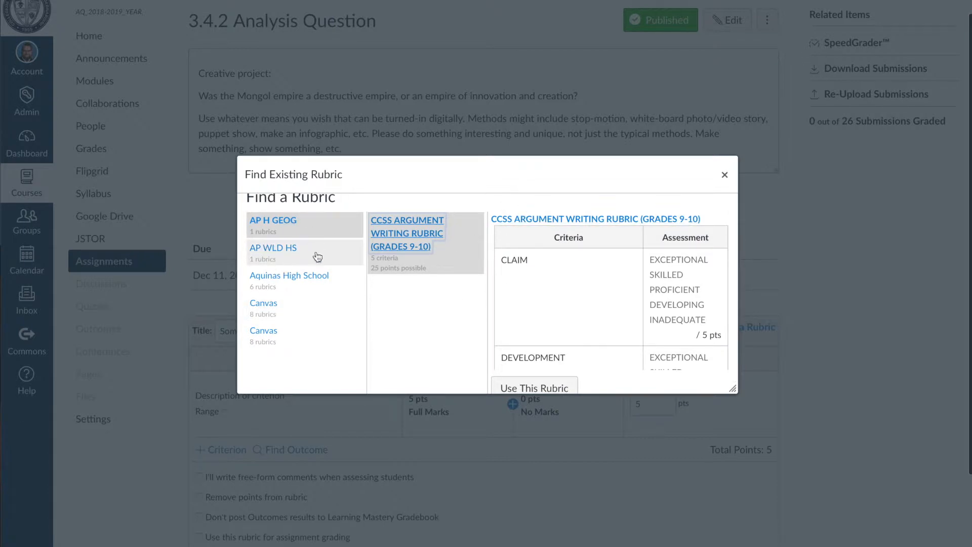
scroll(316, 251, up, 1)
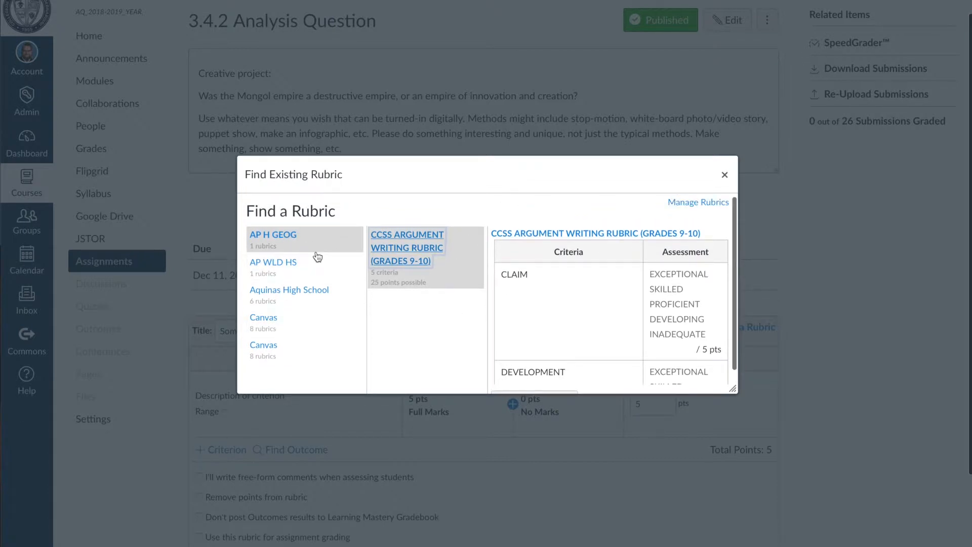
scroll(317, 256, down, 1)
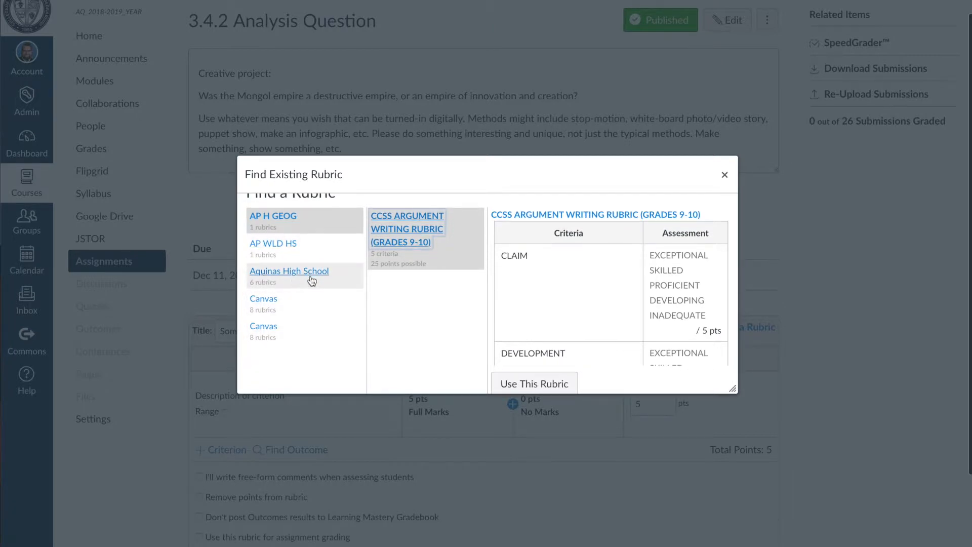
click(265, 284)
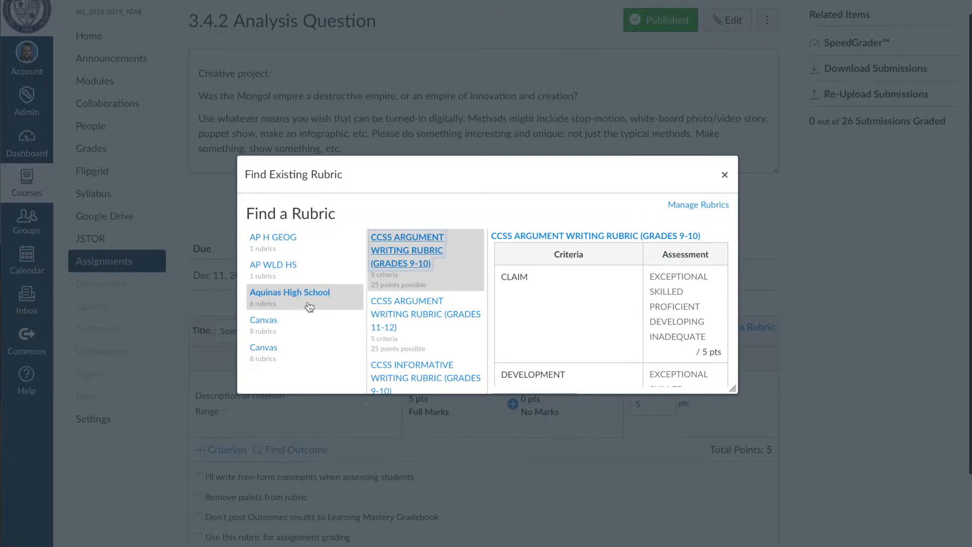
Look through the Aquinas High School list of CCSS argument, informative and narrative writing rubrics
scroll(309, 304, down, 1)
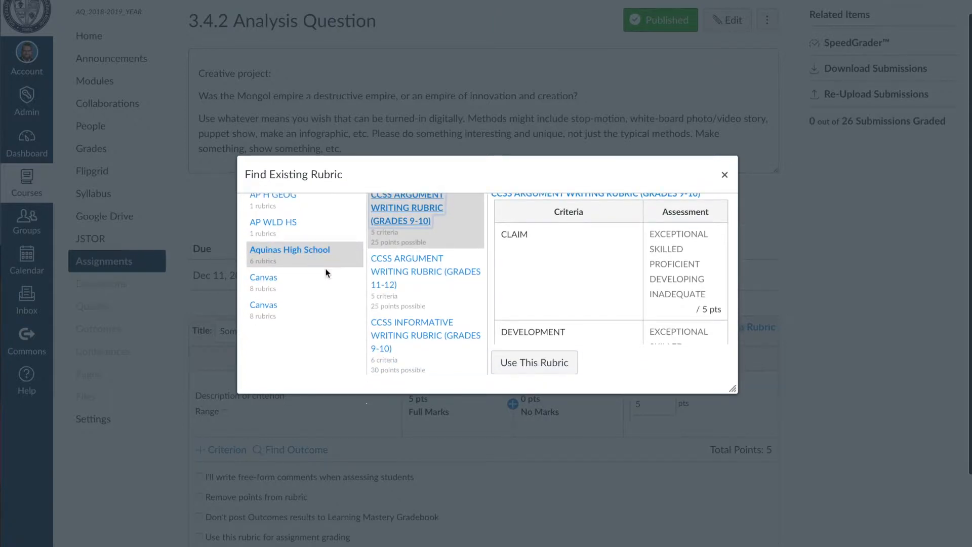
scroll(326, 271, up, 1)
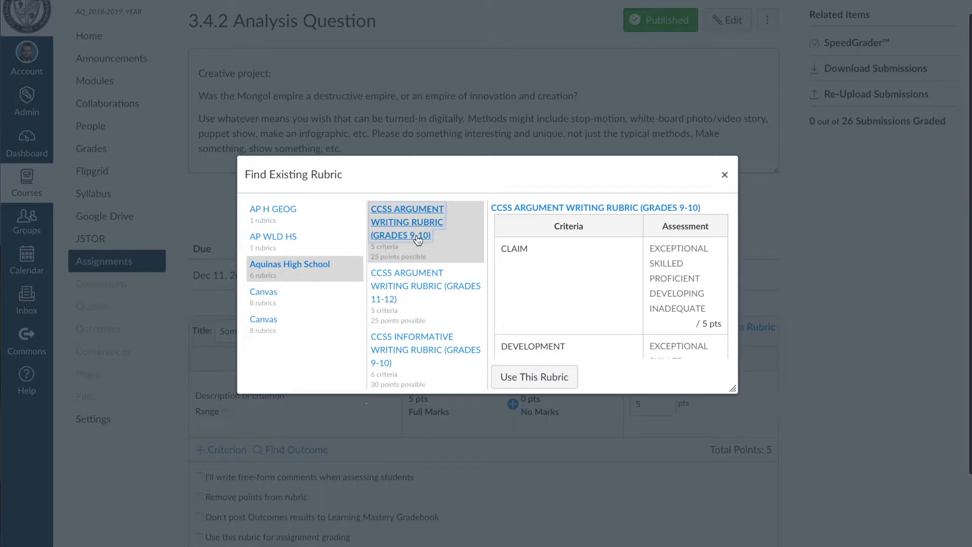
scroll(418, 239, down, 1)
scroll(418, 240, down, 5)
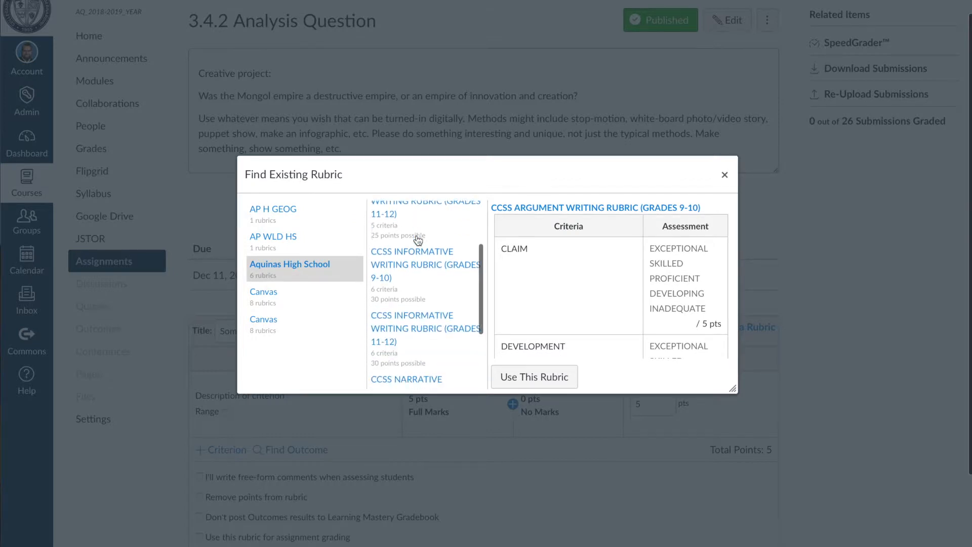
scroll(417, 240, up, 5)
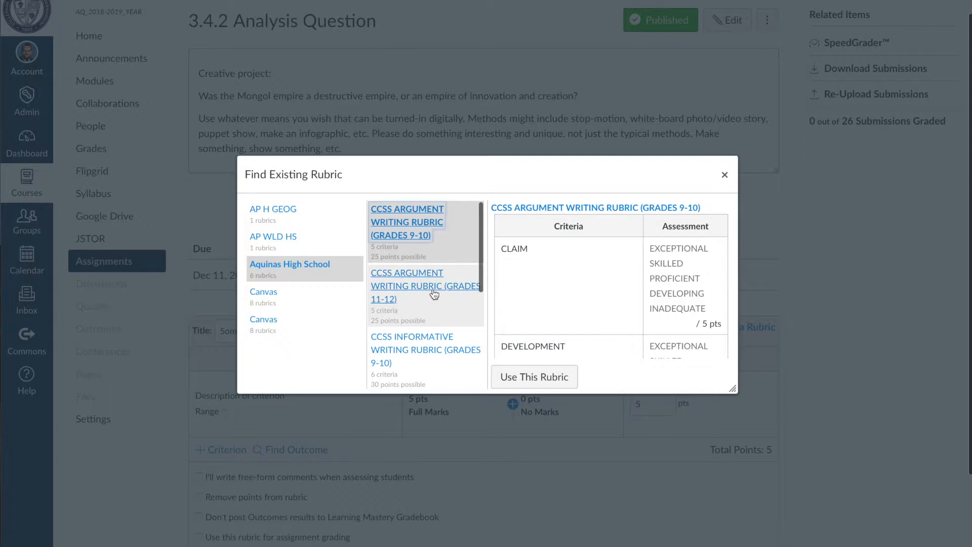
scroll(434, 281, down, 1)
scroll(435, 283, up, 1)
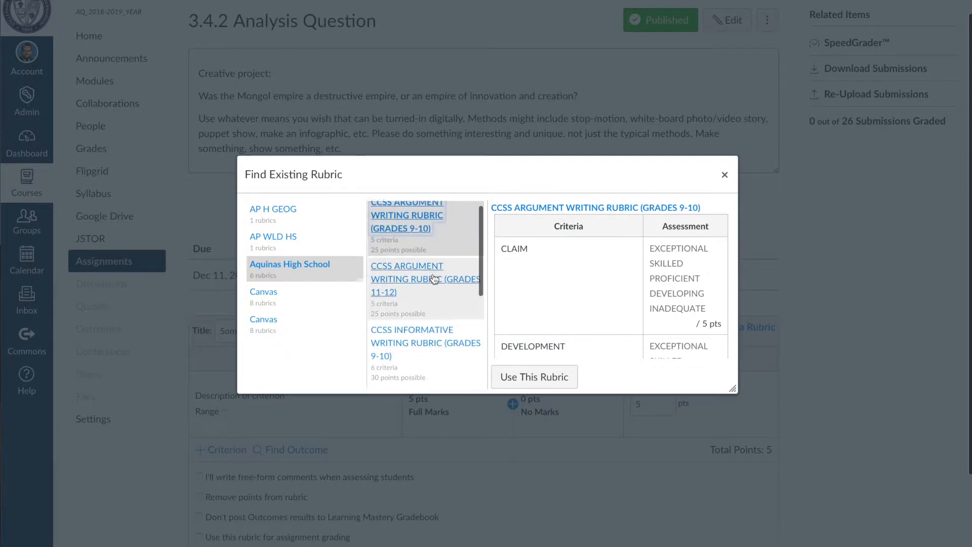
scroll(439, 297, down, 1)
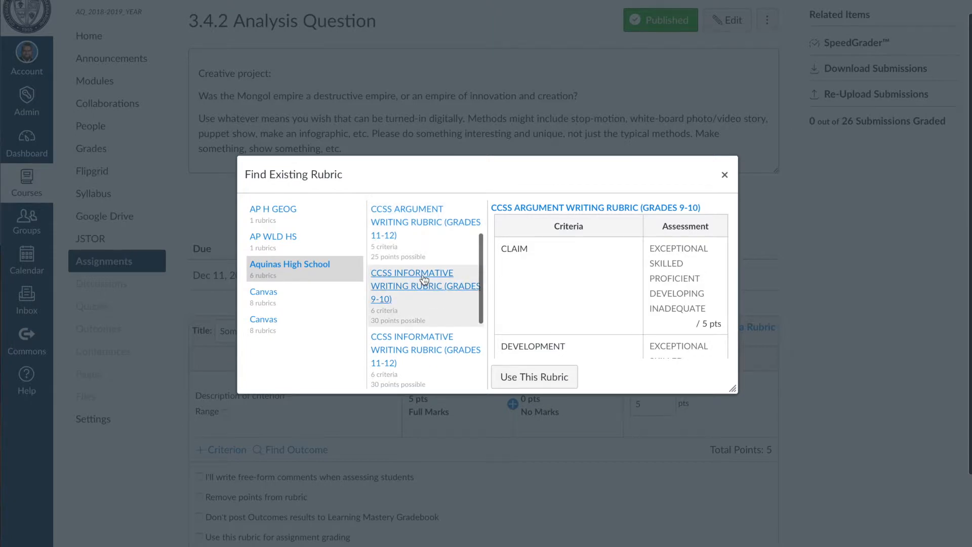
scroll(433, 304, down, 1)
scroll(432, 304, down, 3)
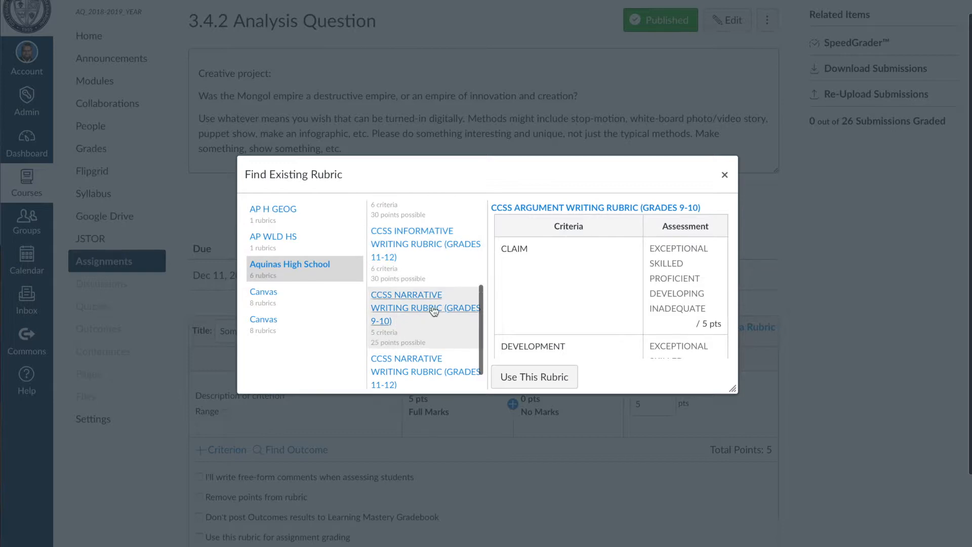
scroll(432, 311, down, 1)
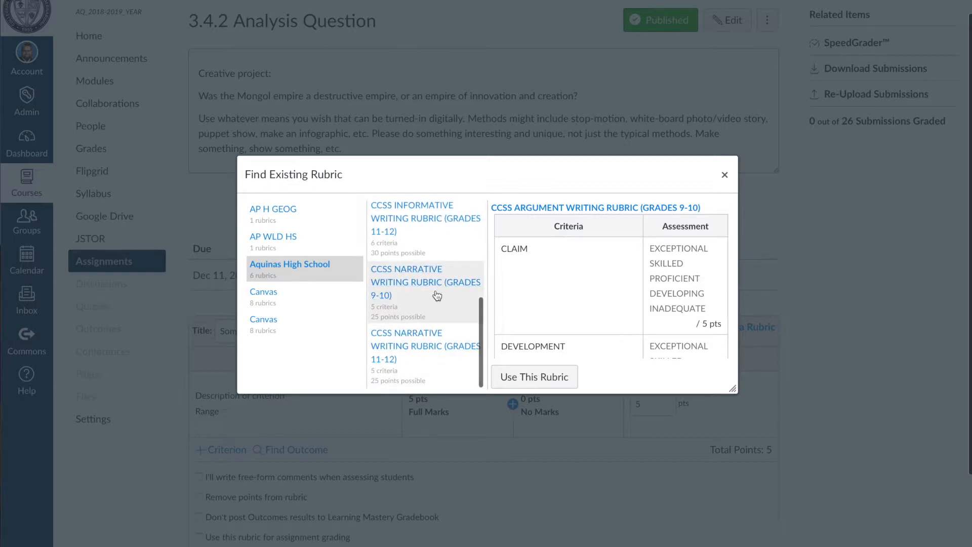
scroll(557, 259, down, 1)
scroll(558, 260, up, 1)
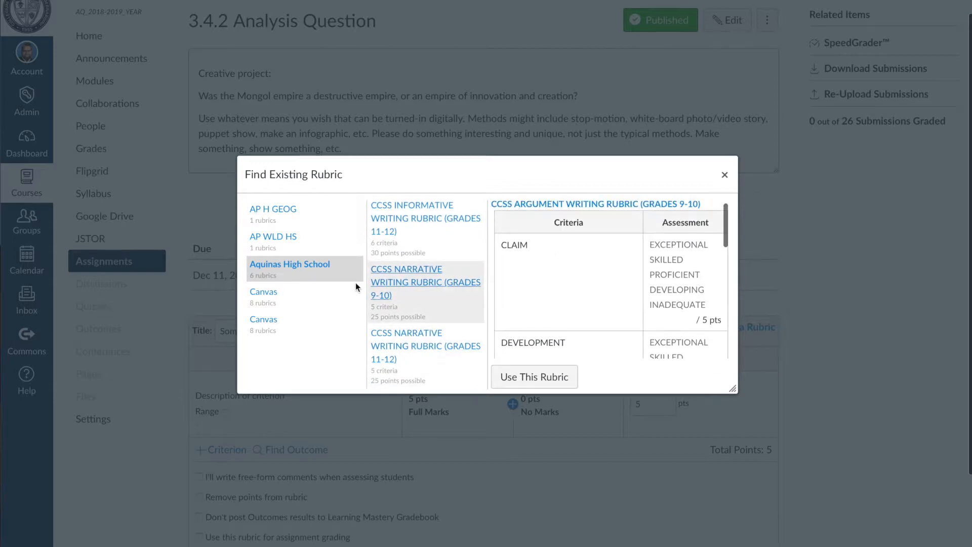
Compare the first Canvas rubric list with the Aquinas High School list, and display the AP WLD HS rubric
click(271, 295)
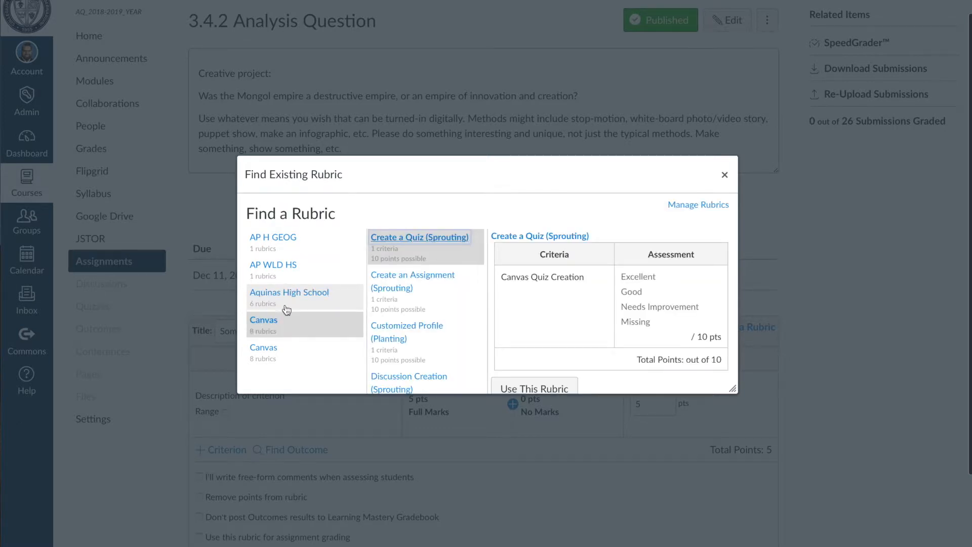
click(309, 296)
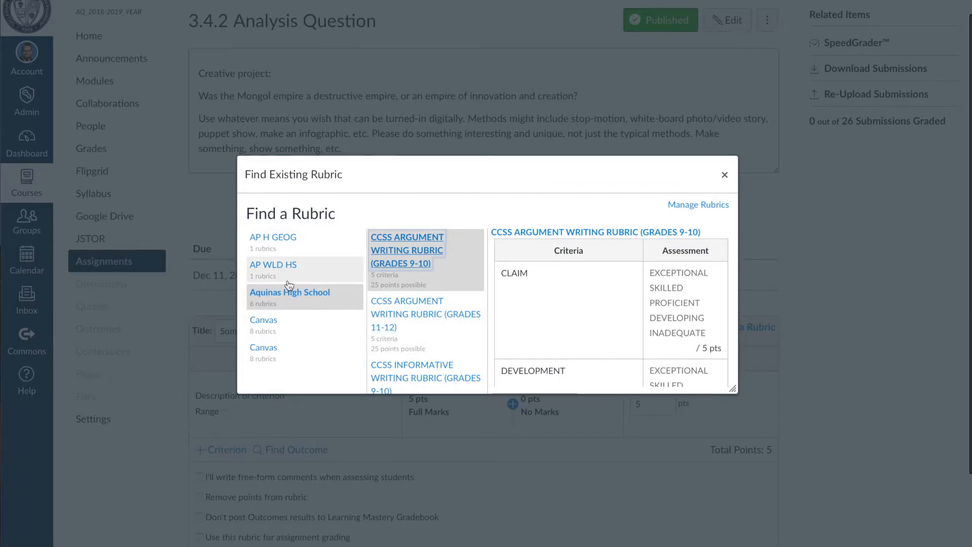
click(271, 266)
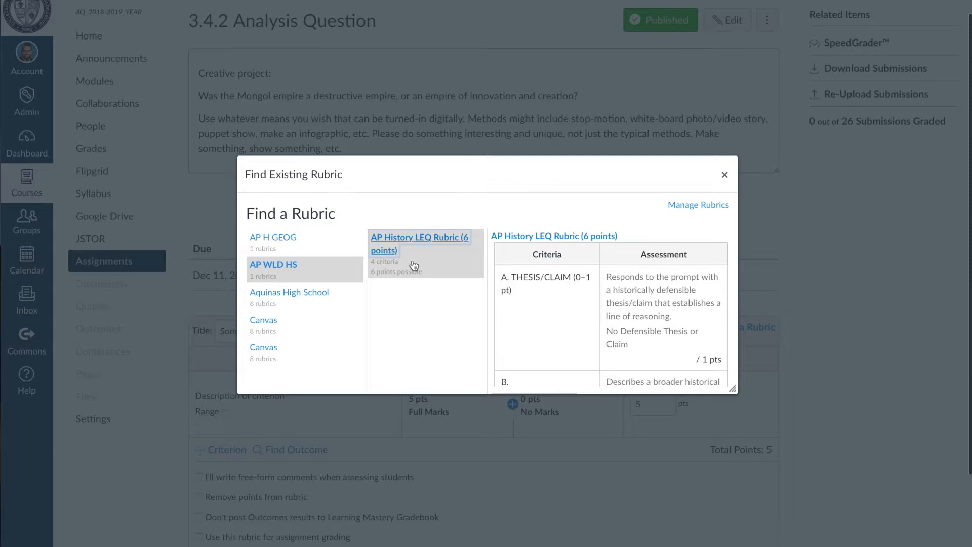
Enlarge the rubric finder, preview the AP H GEOG rubric, and list the Aquinas High School rubrics
drag(733, 388, 964, 544)
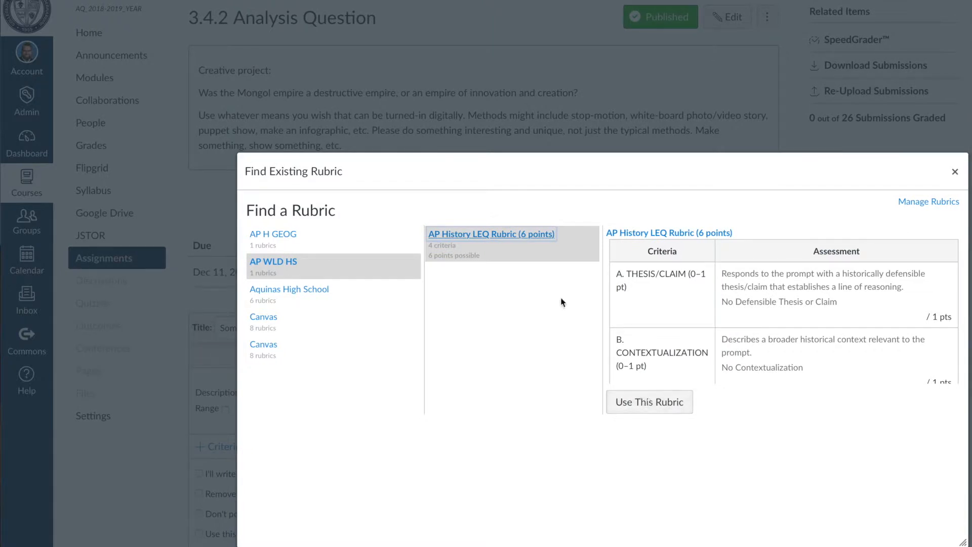
click(279, 240)
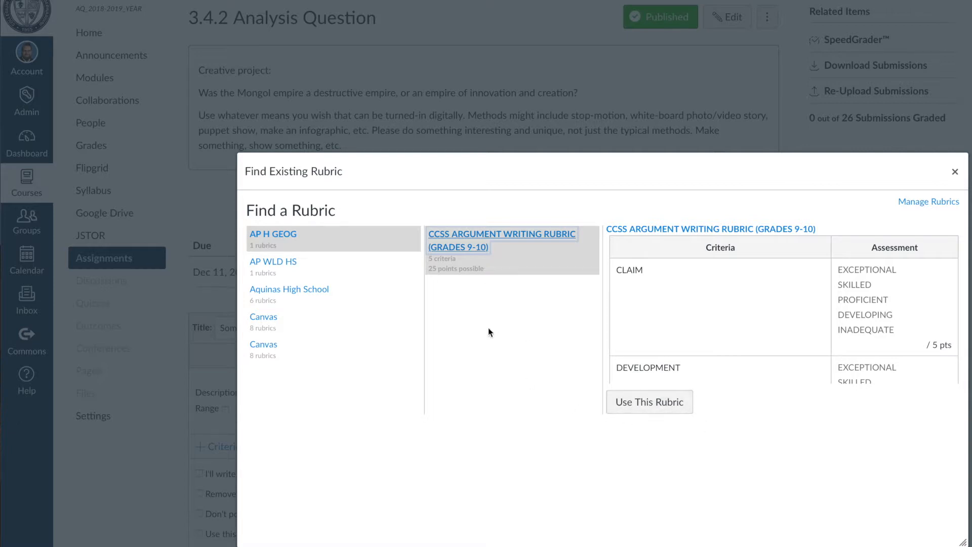
click(300, 292)
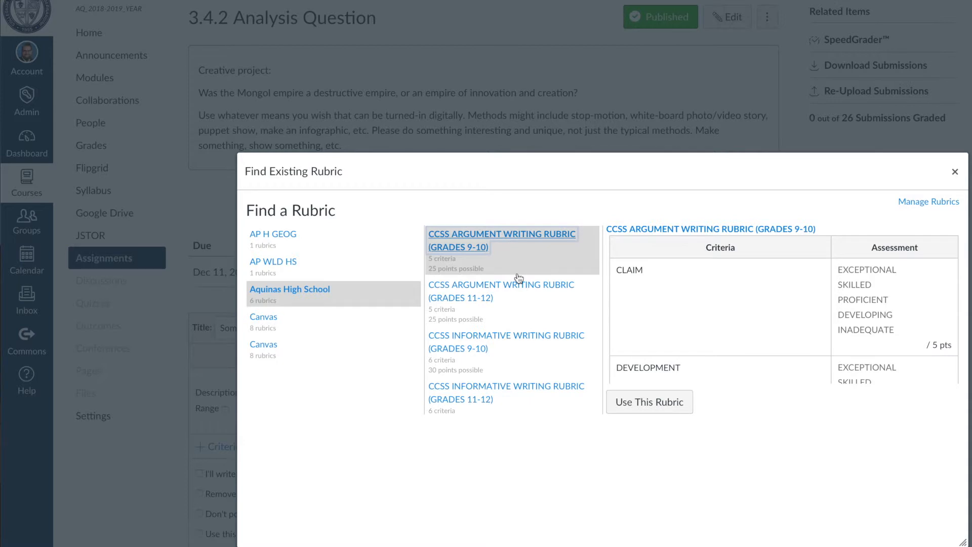
scroll(517, 277, up, 1)
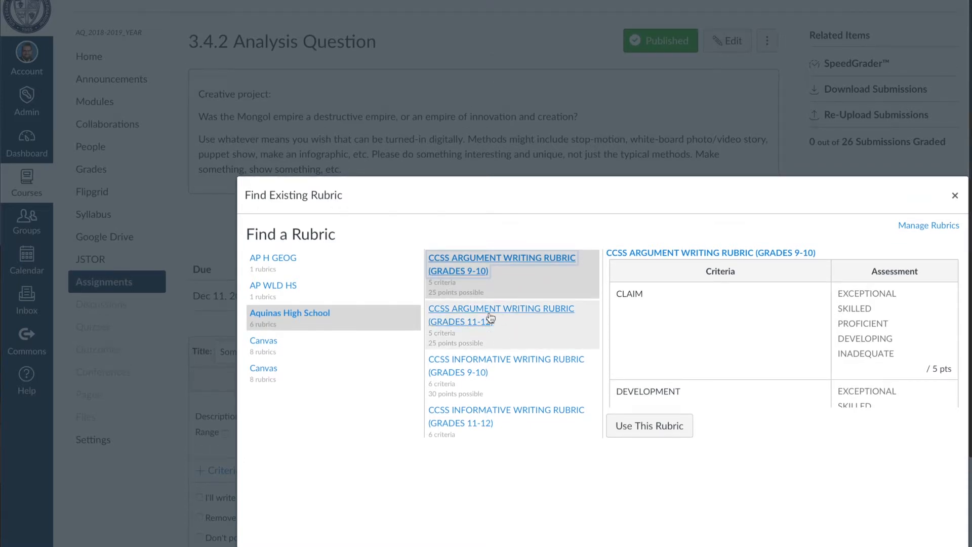
Preview the CCSS Argument Writing Rubric (Grades 11-12) and use it for the 3.4.2 Analysis Question assignment
click(481, 315)
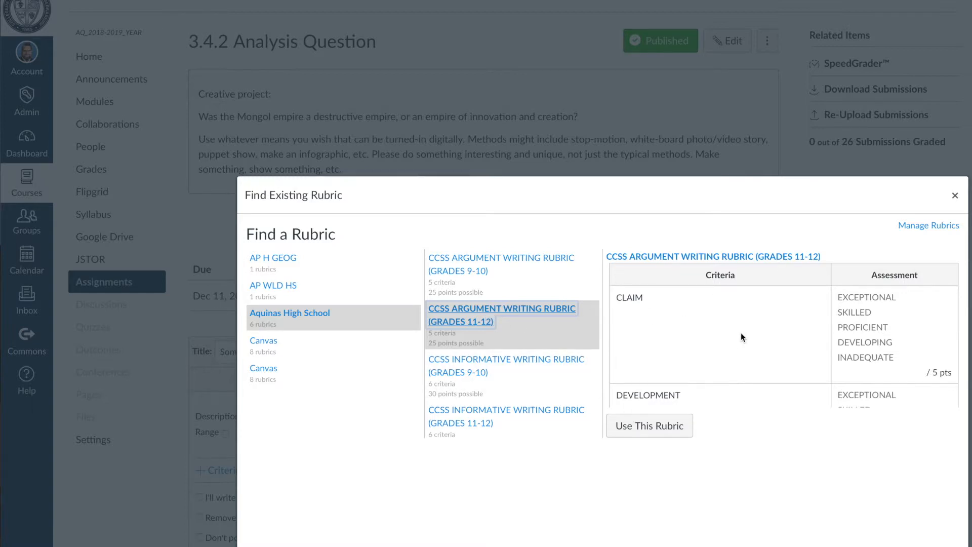
scroll(740, 332, down, 10)
scroll(740, 335, down, 2)
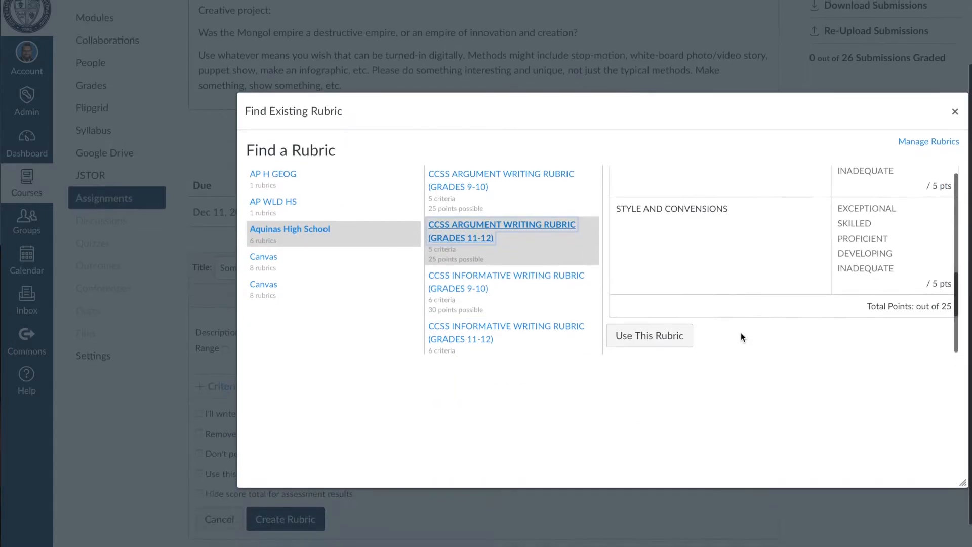
scroll(740, 335, up, 5)
click(649, 435)
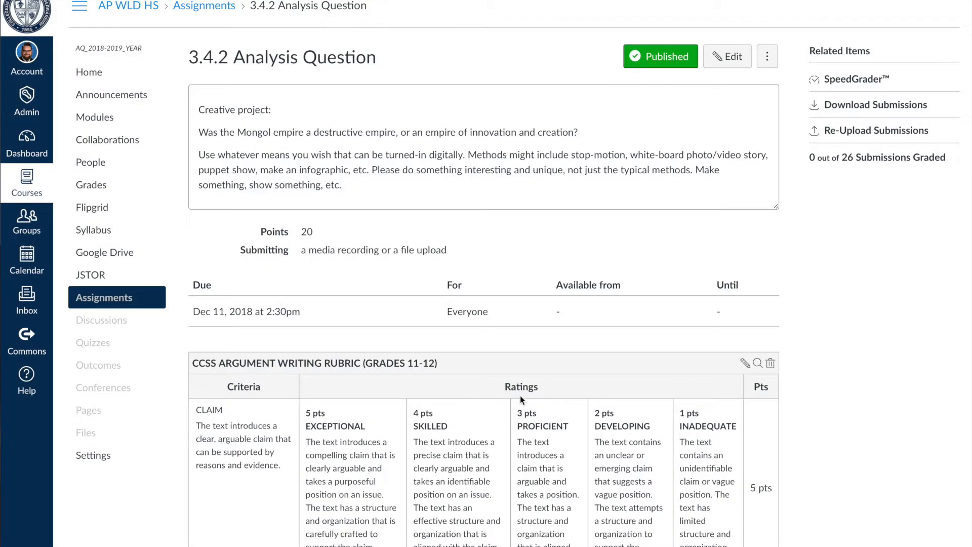
Review the attached rubric's criteria, rating descriptions and total points on the assignment page
scroll(521, 395, down, 10)
scroll(520, 396, down, 5)
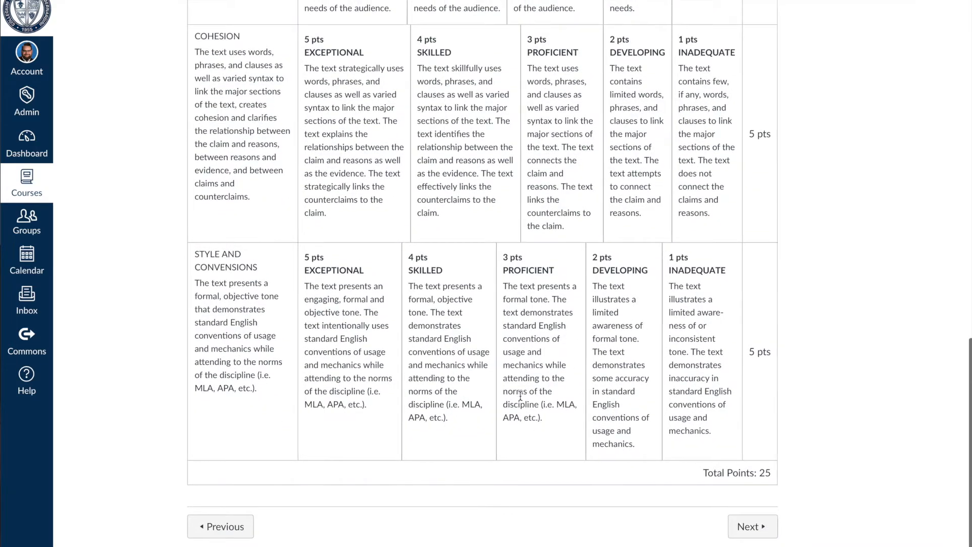
scroll(521, 395, up, 15)
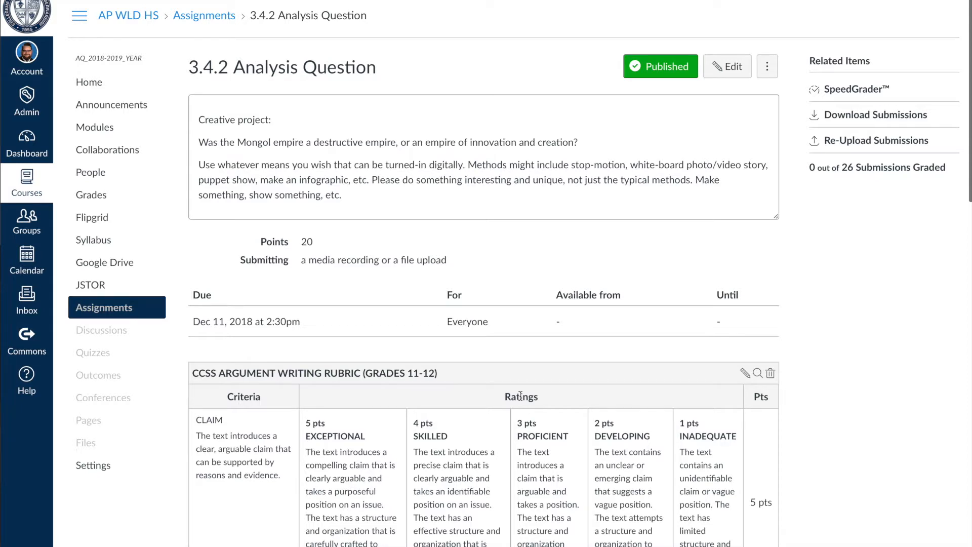
scroll(520, 396, down, 15)
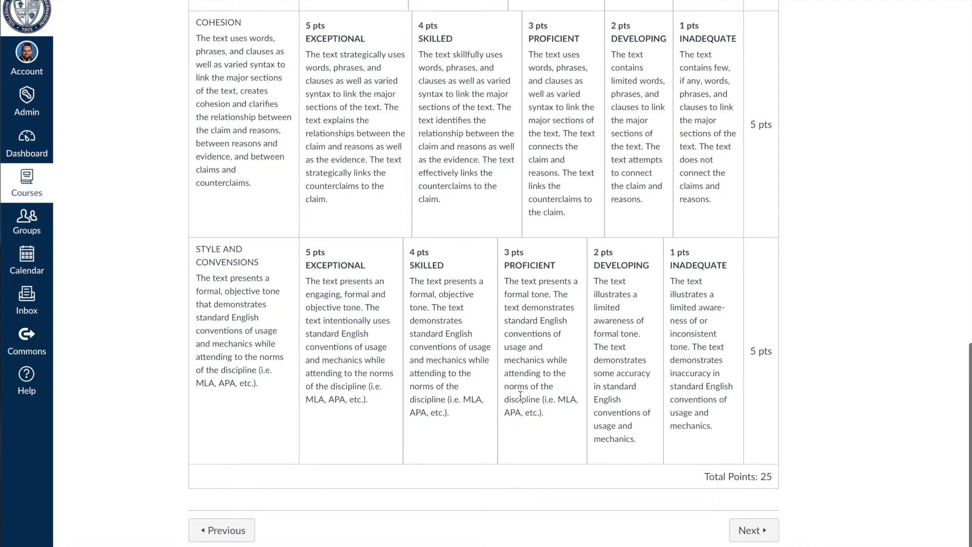
scroll(521, 395, up, 15)
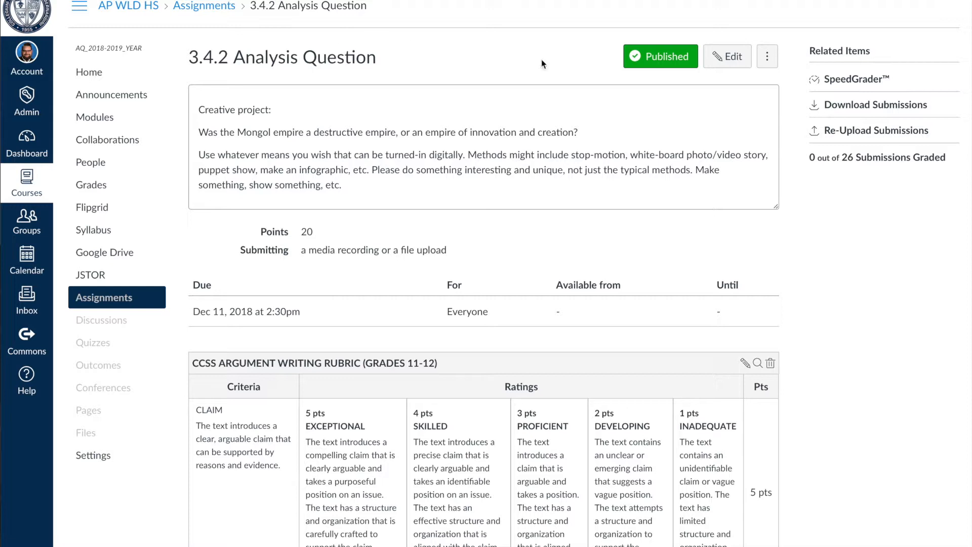
Open the assignment in SpeedGrader and go to the third student's media recording submission
click(853, 80)
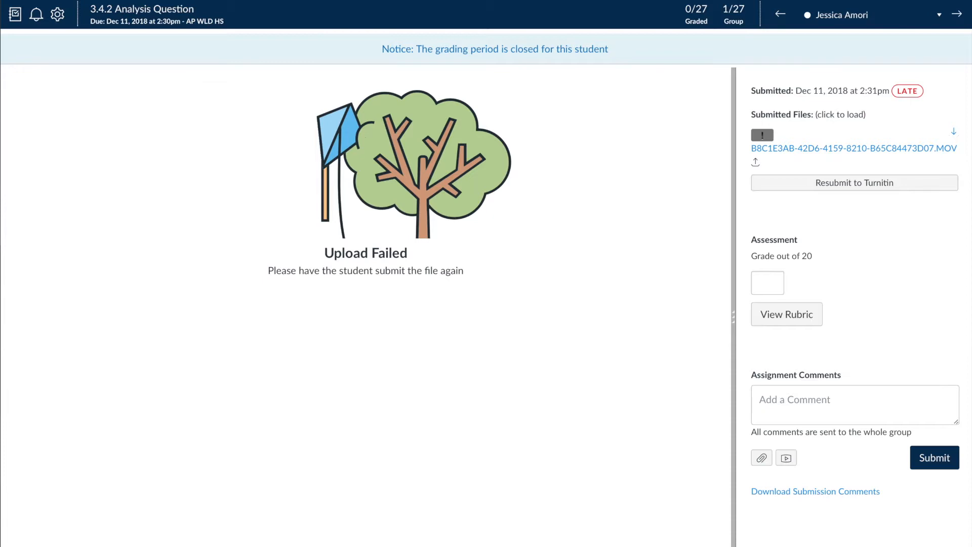
click(957, 13)
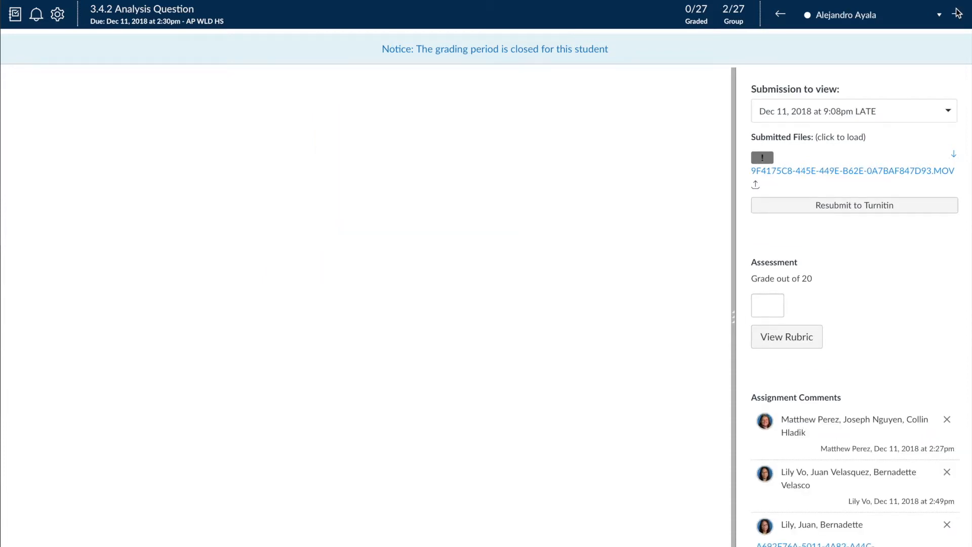
click(958, 16)
click(958, 16)
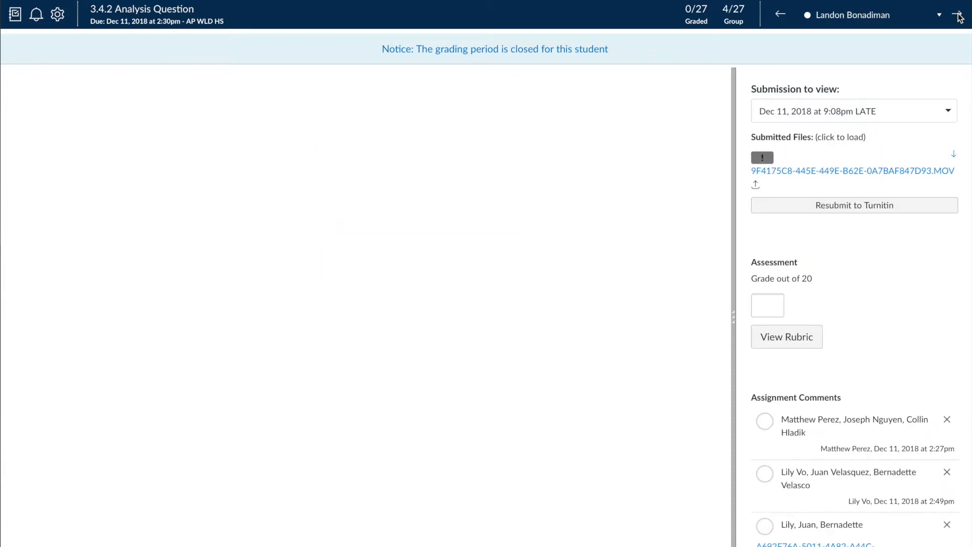
click(780, 14)
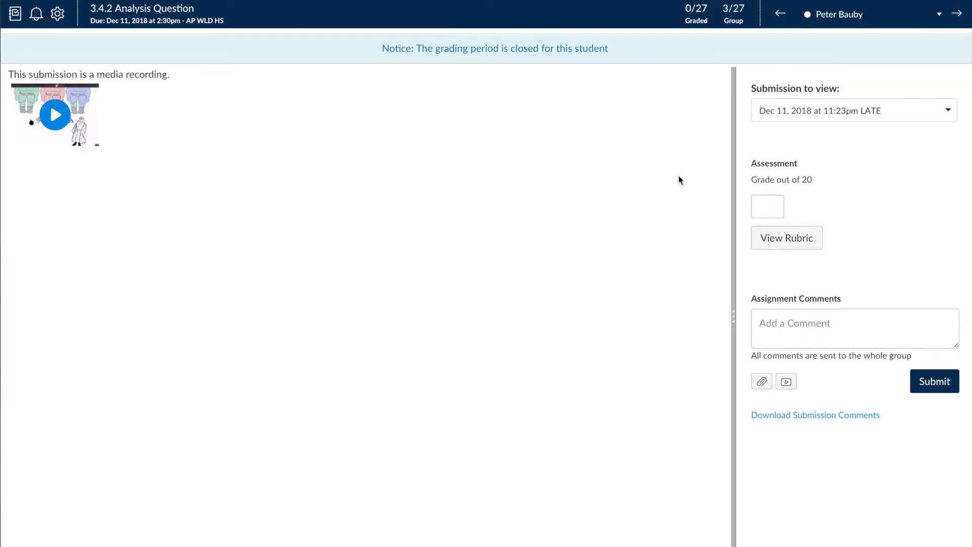
Display the grading rubric for this submission and widen the grading pane until all rating columns and the points column fit
click(768, 209)
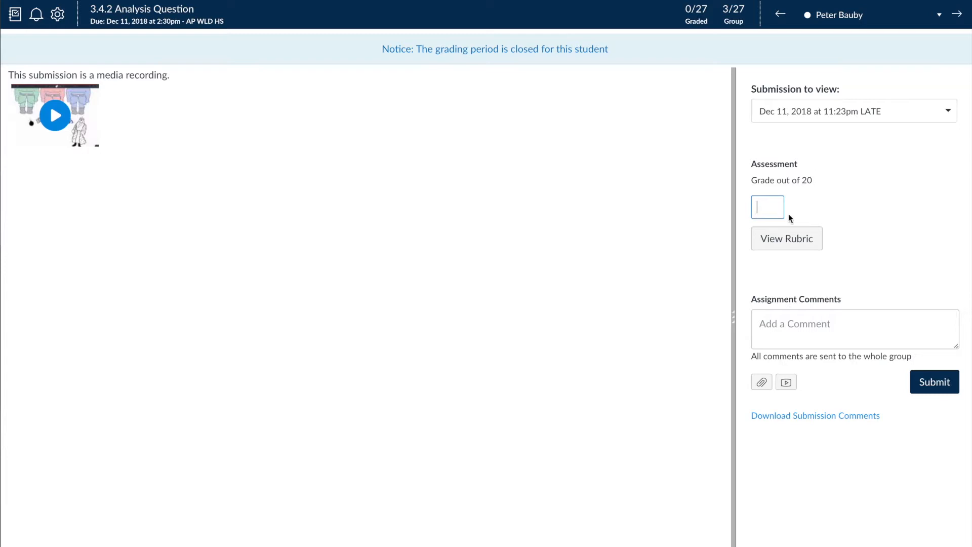
click(798, 244)
scroll(797, 323, down, 1)
scroll(797, 324, up, 1)
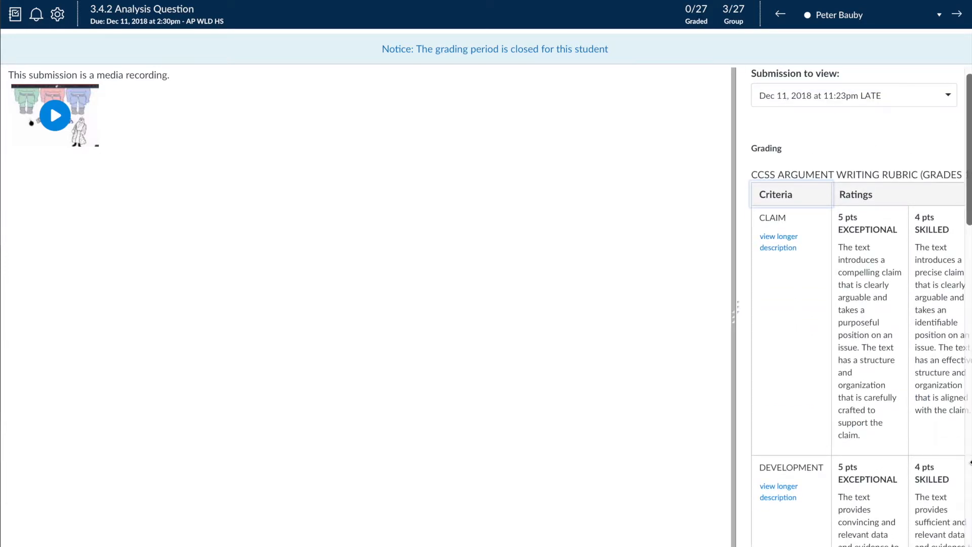
click(874, 401)
scroll(874, 403, right, 2)
click(875, 404)
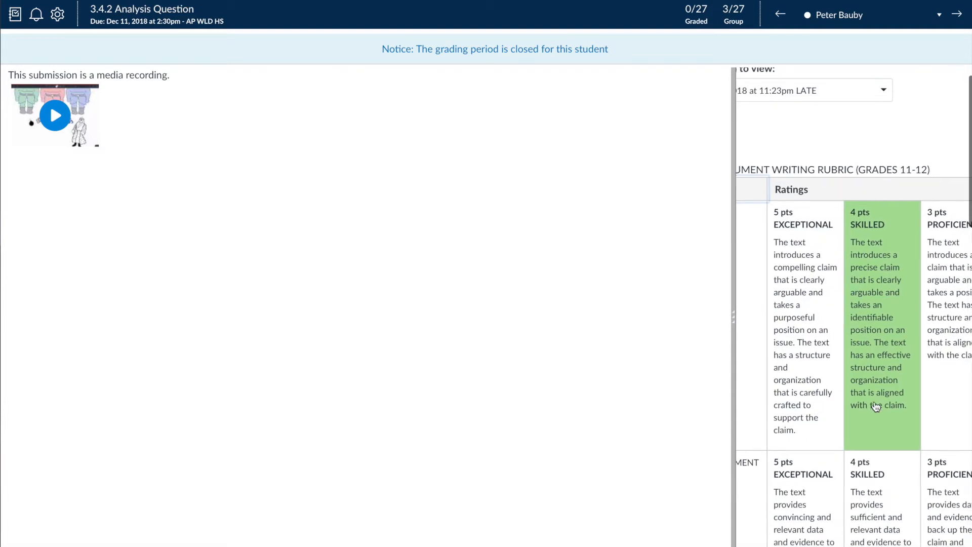
scroll(875, 407, left, 1)
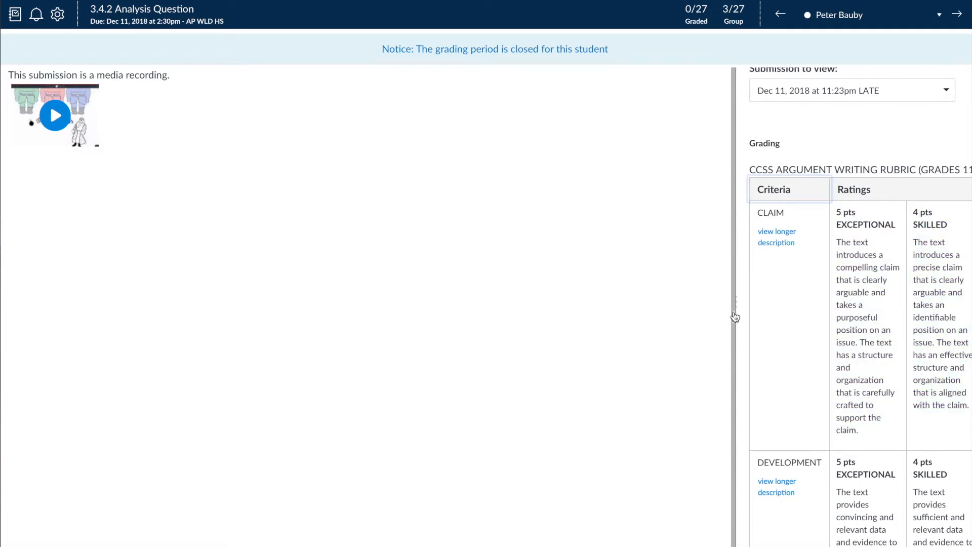
drag(735, 317, 319, 291)
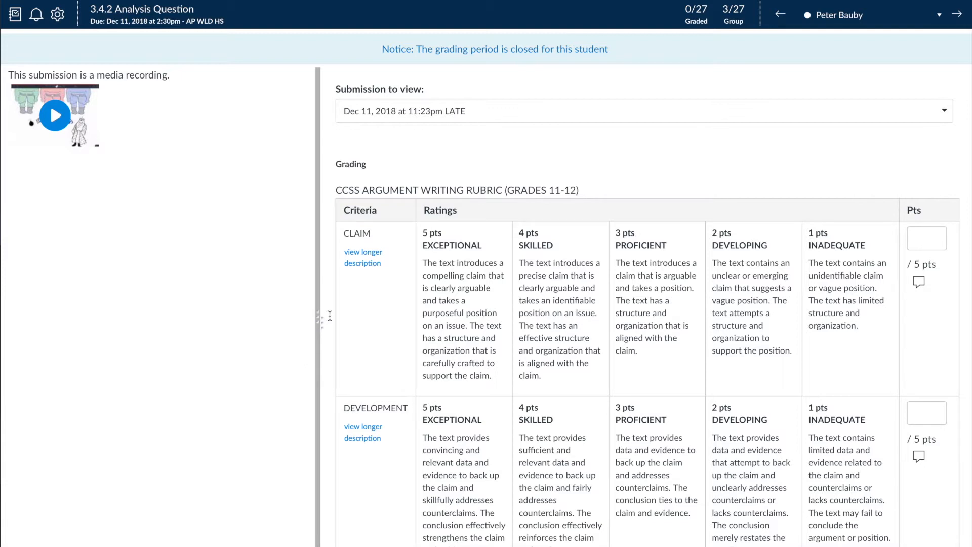
drag(318, 320, 337, 319)
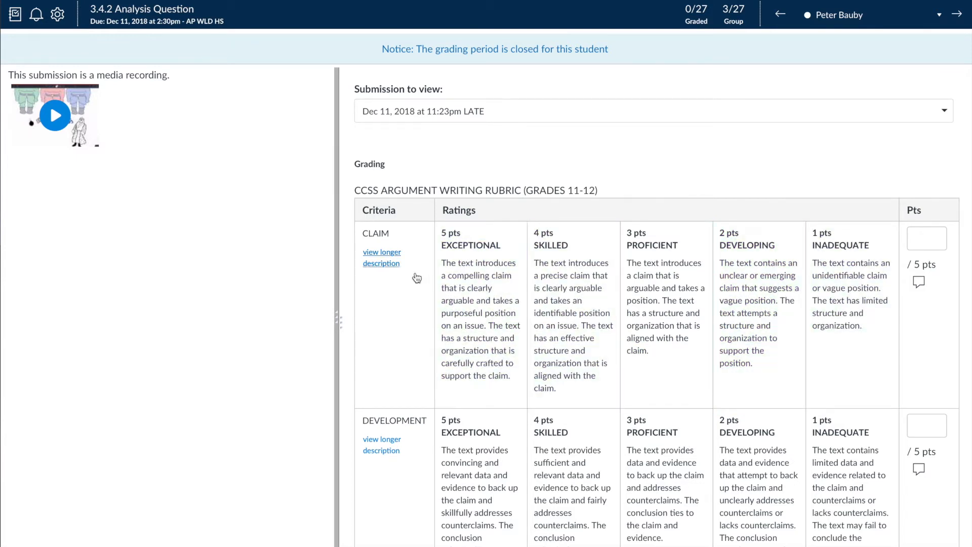
Rate Claim as Proficient (3 pts), Development as Skilled (4 pts) and Audience as Exceptional (5 pts)
click(652, 288)
scroll(618, 340, down, 3)
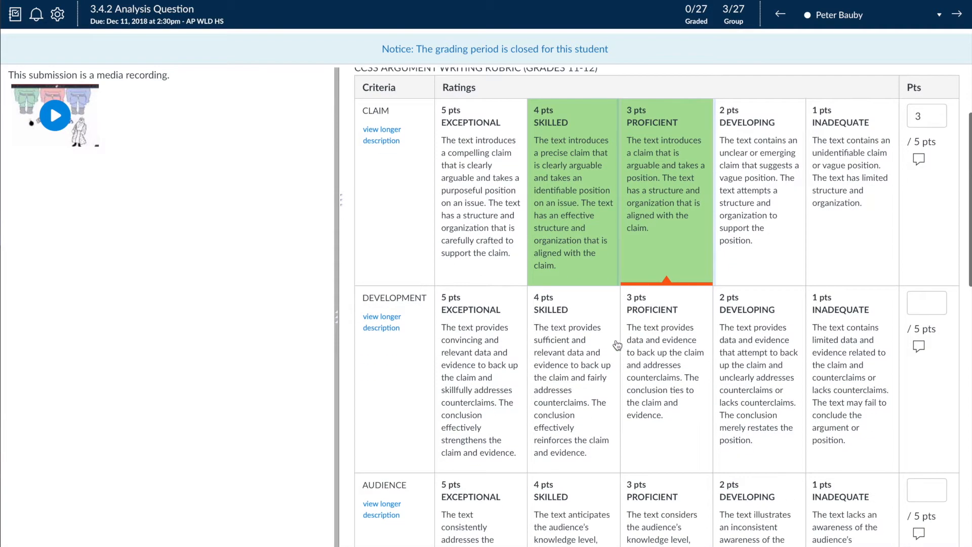
click(559, 354)
scroll(559, 354, down, 3)
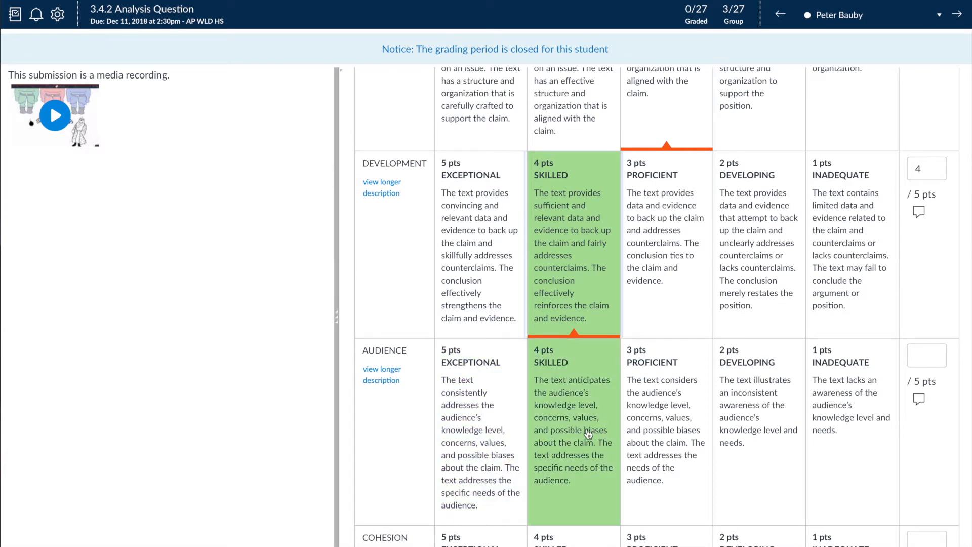
click(506, 434)
scroll(495, 408, down, 5)
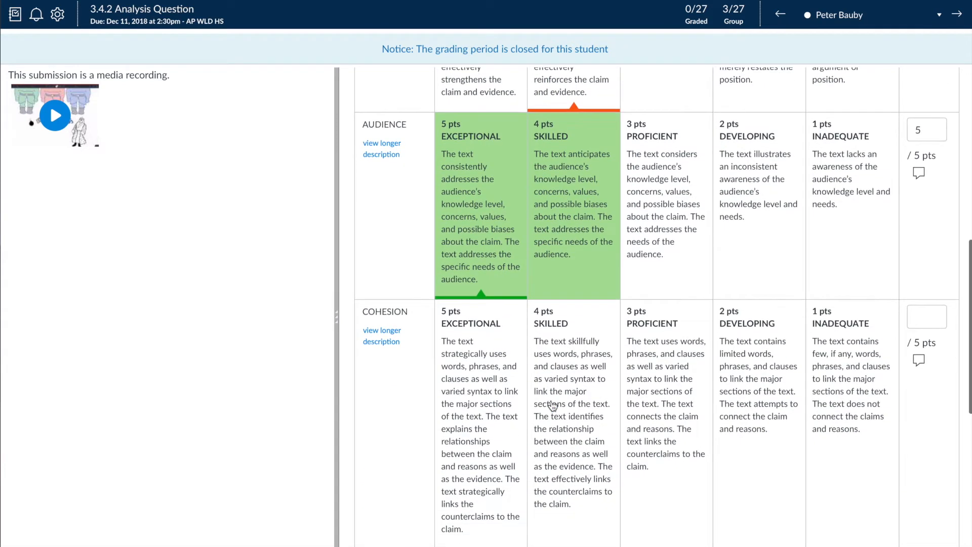
Rate Cohesion as Proficient (3 pts) and Style and Convensions as Skilled (4 pts), and save the rubric assessment
scroll(532, 383, down, 1)
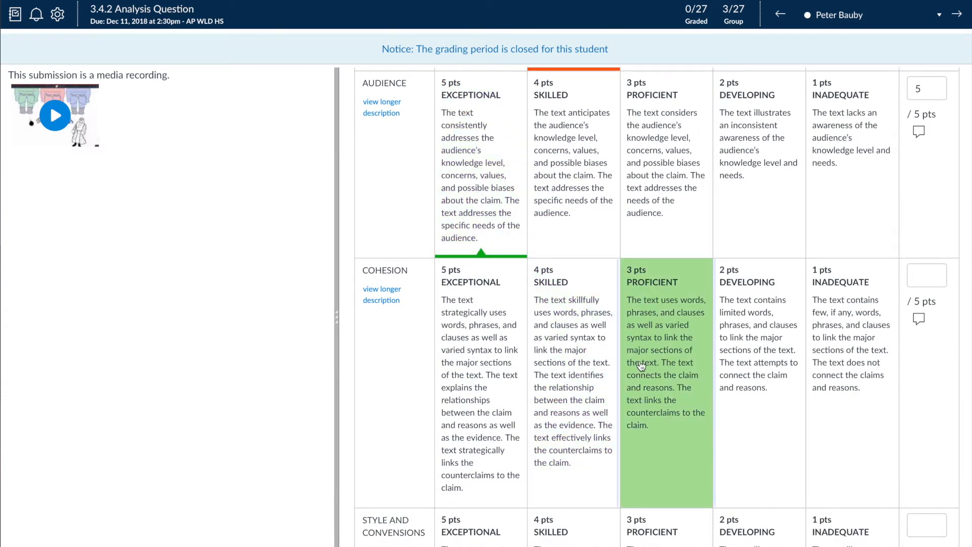
click(638, 359)
scroll(561, 349, down, 5)
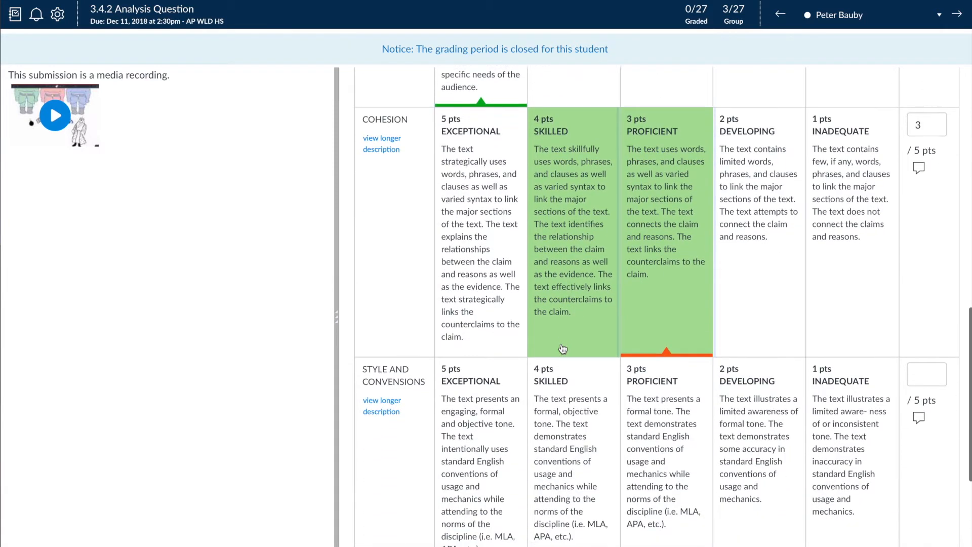
click(572, 339)
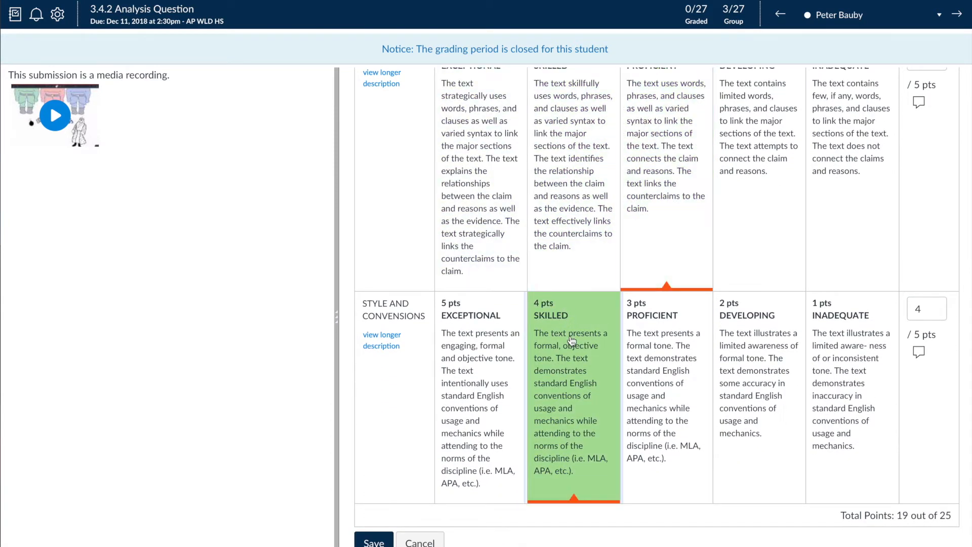
scroll(571, 339, down, 1)
scroll(572, 339, up, 10)
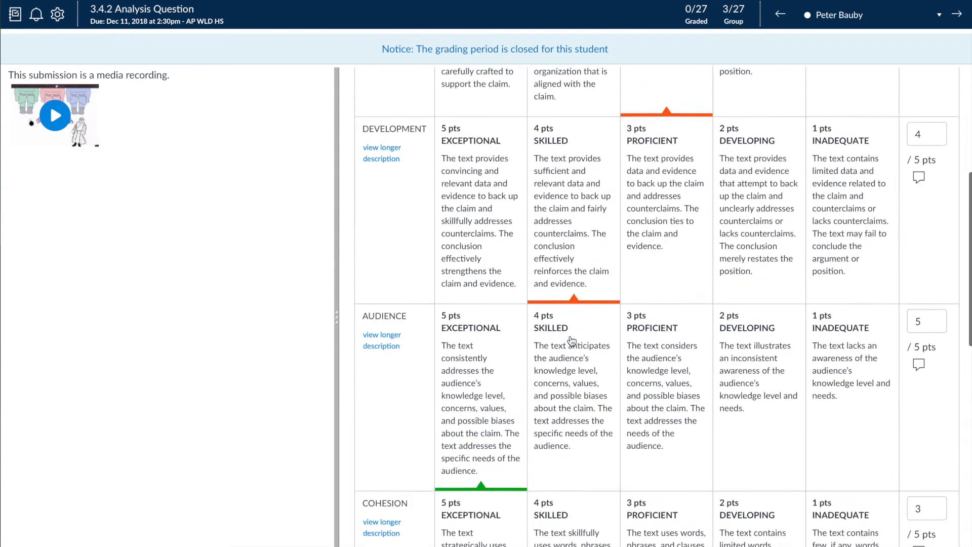
scroll(571, 340, down, 10)
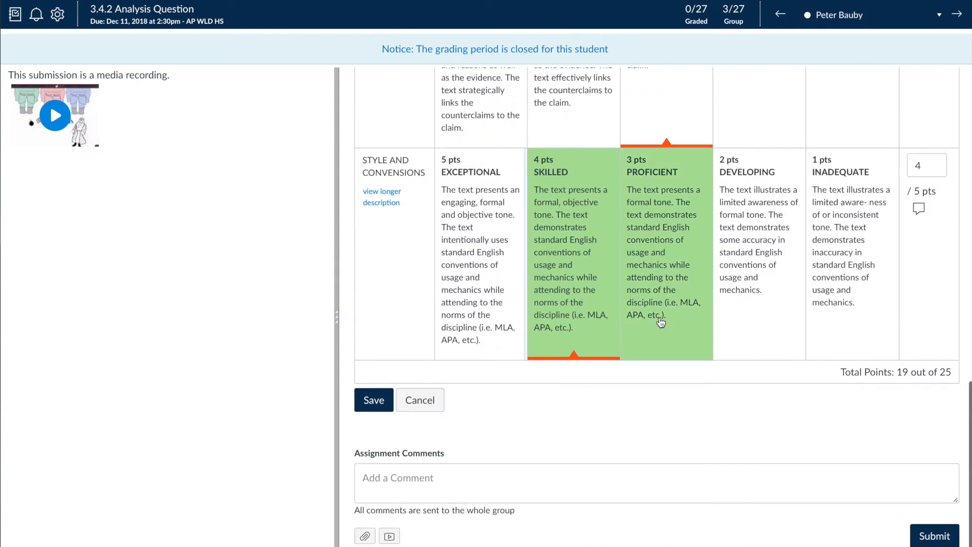
click(373, 401)
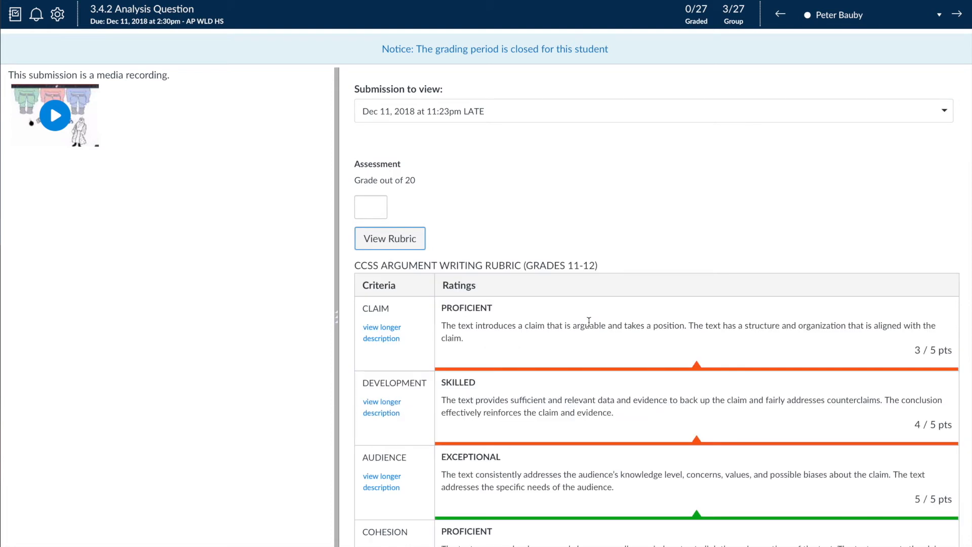
Review the saved rubric ratings and total points against the assignment's grade field and comment area
scroll(588, 322, down, 6)
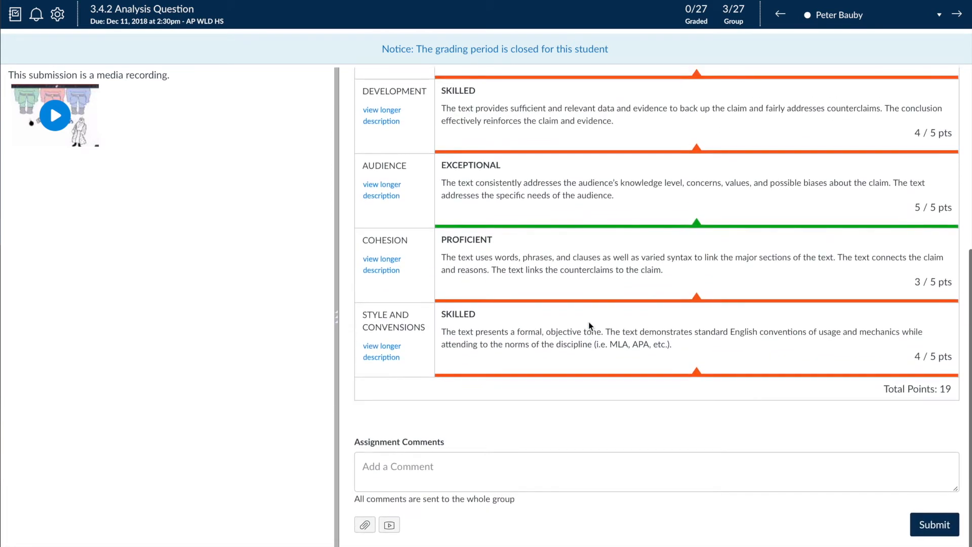
scroll(588, 326, up, 6)
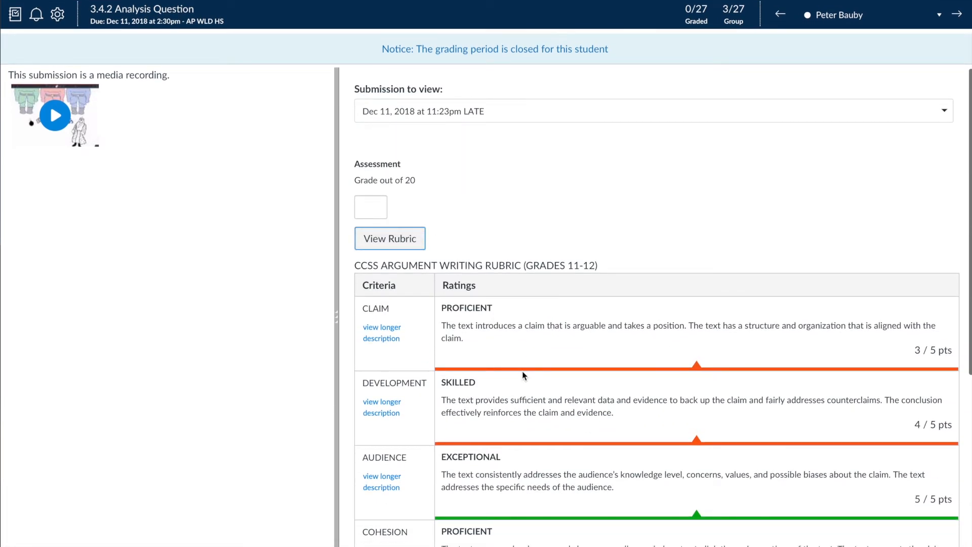
scroll(523, 375, down, 6)
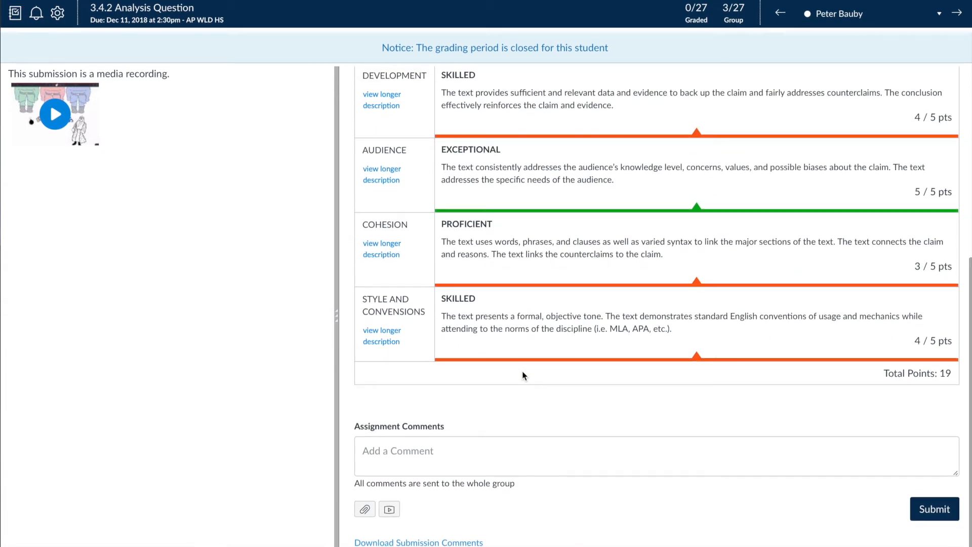
scroll(365, 207, up, 6)
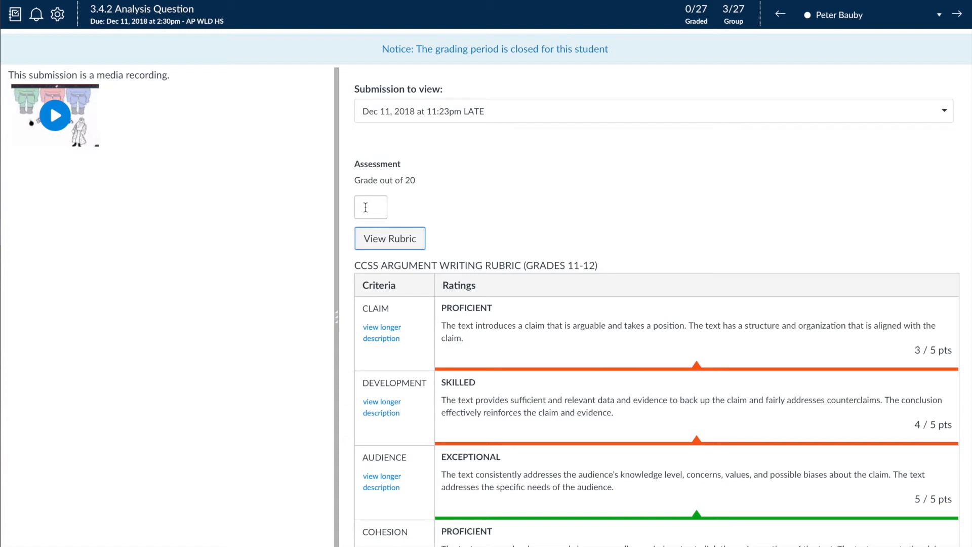
scroll(693, 475, down, 6)
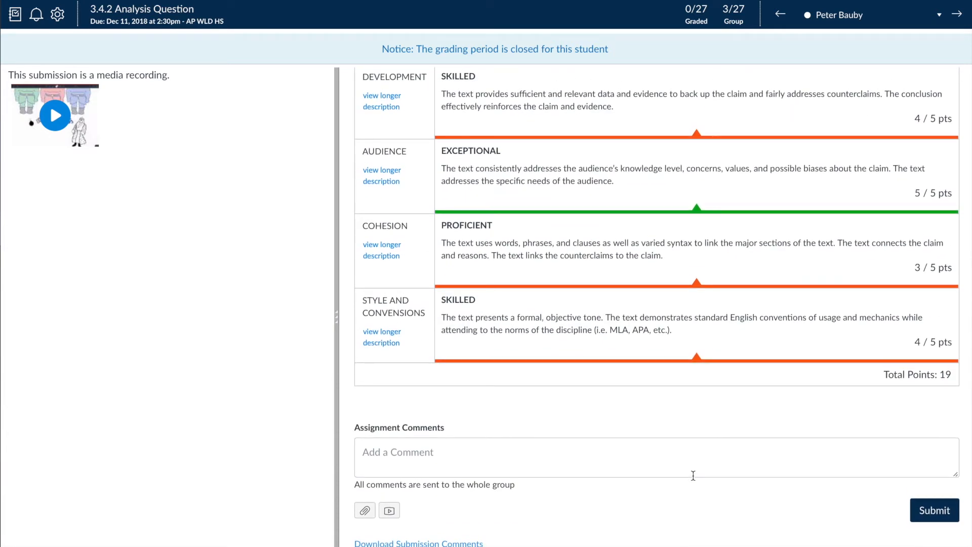
scroll(689, 387, up, 5)
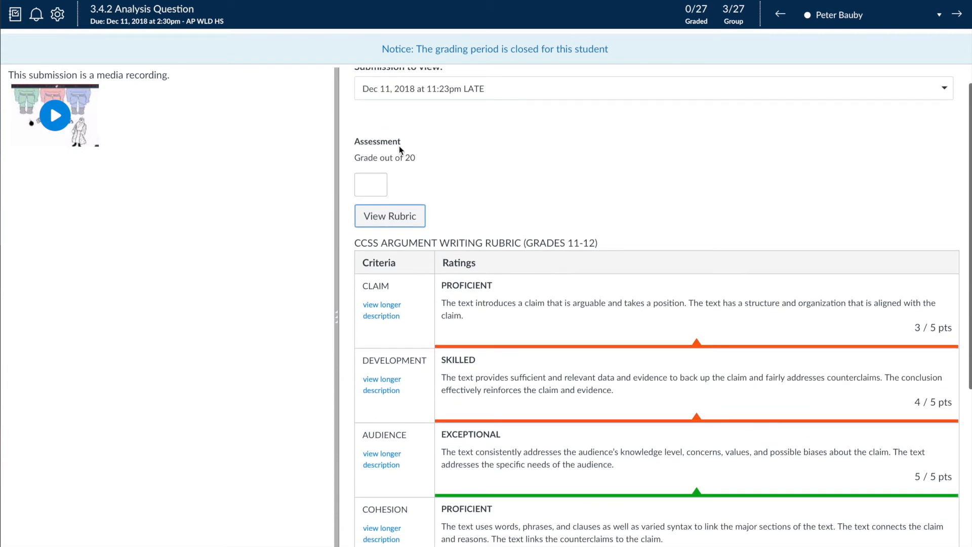
scroll(472, 275, up, 1)
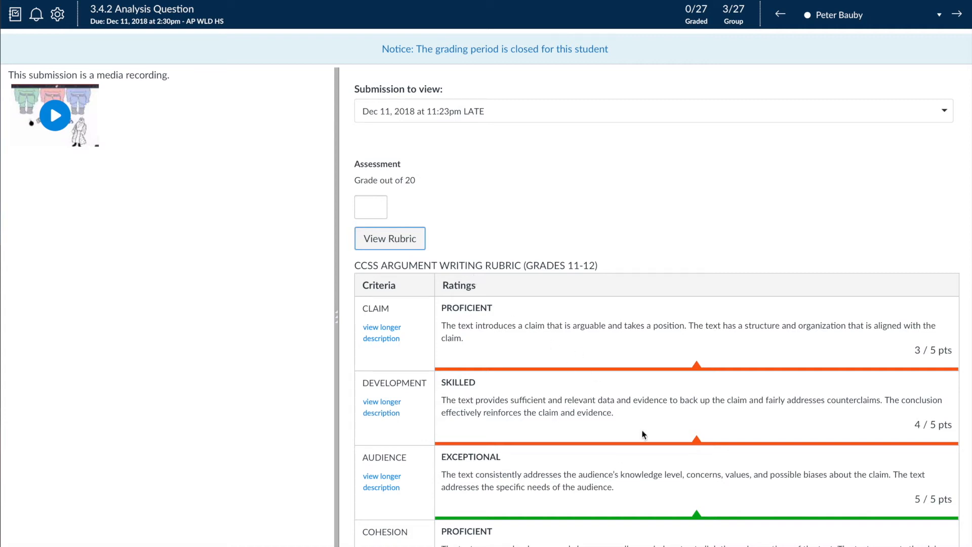
scroll(609, 465, down, 1)
scroll(607, 463, up, 1)
scroll(560, 436, down, 1)
scroll(559, 440, up, 1)
Advance from the assessed submission through the following students' submissions for 3.4.2 Analysis Question
key(j)
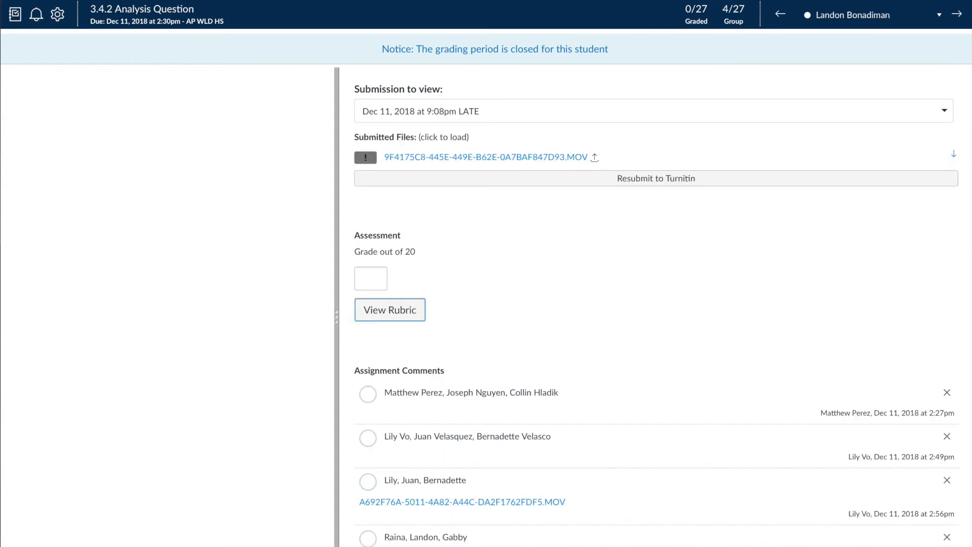
key(j)
key(j)
key(j)
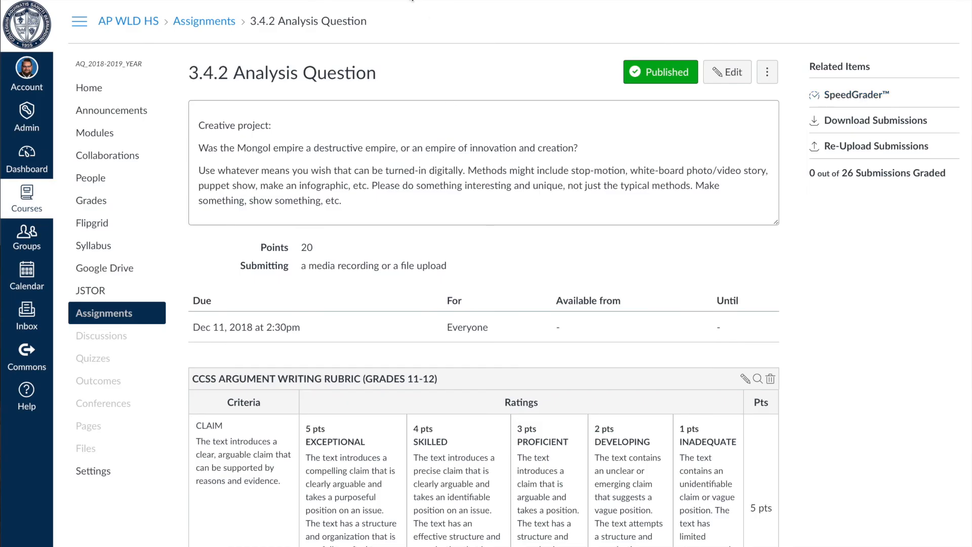
Delete the CCSS Argument Writing Rubric (Grades 11-12) from the 3.4.2 Analysis Question assignment
scroll(427, 256, down, 20)
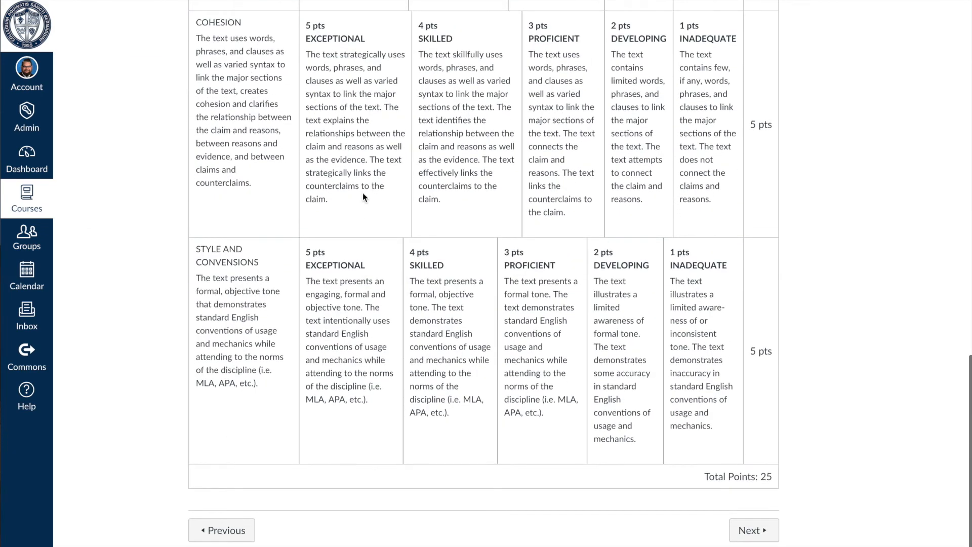
scroll(363, 193, up, 20)
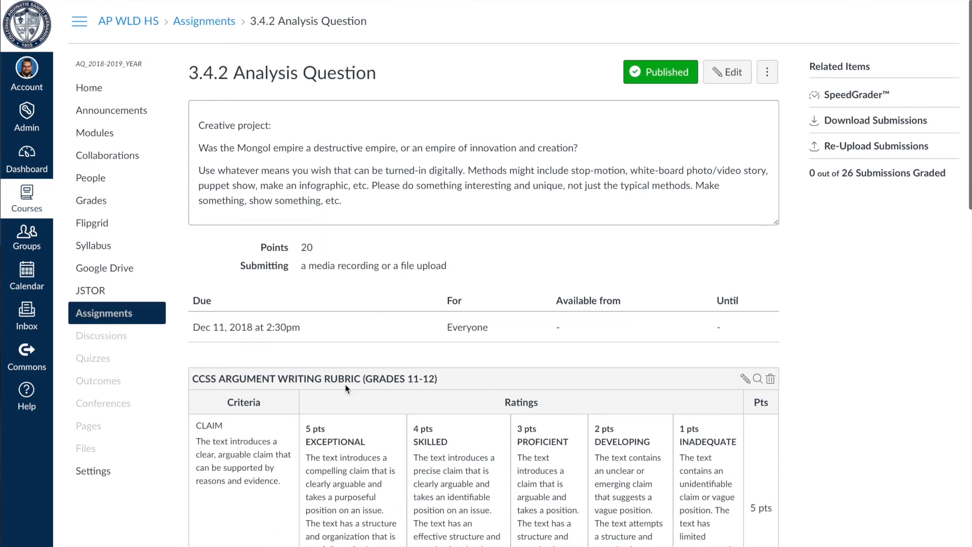
scroll(565, 405, down, 3)
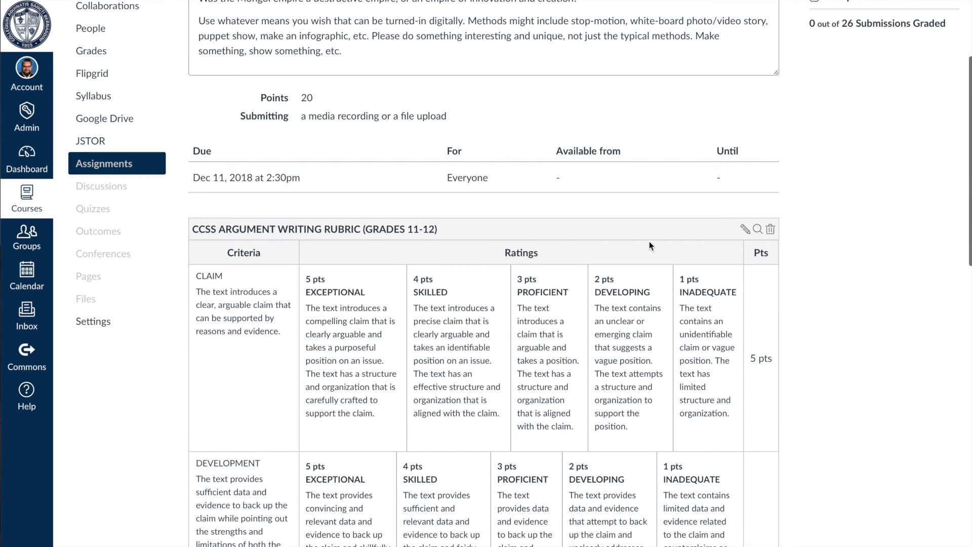
click(770, 229)
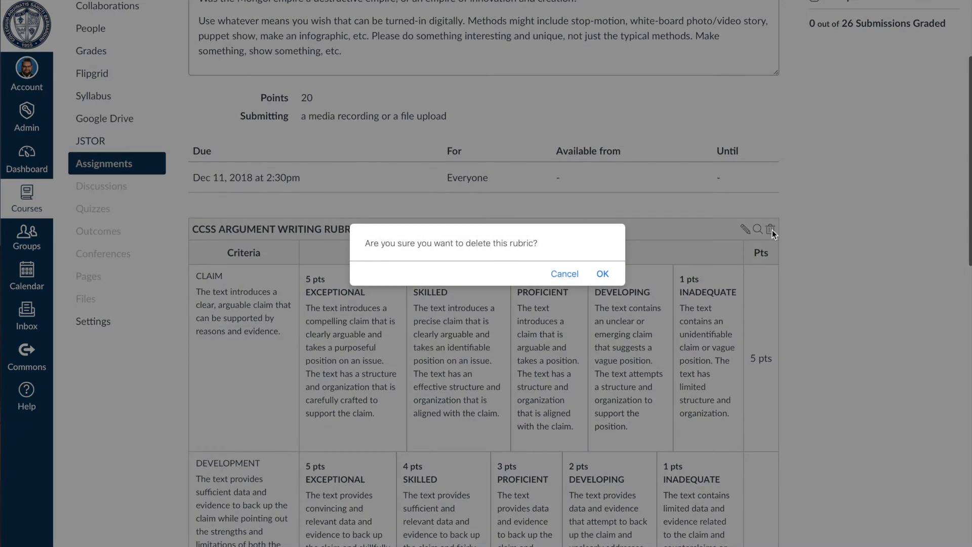
click(602, 273)
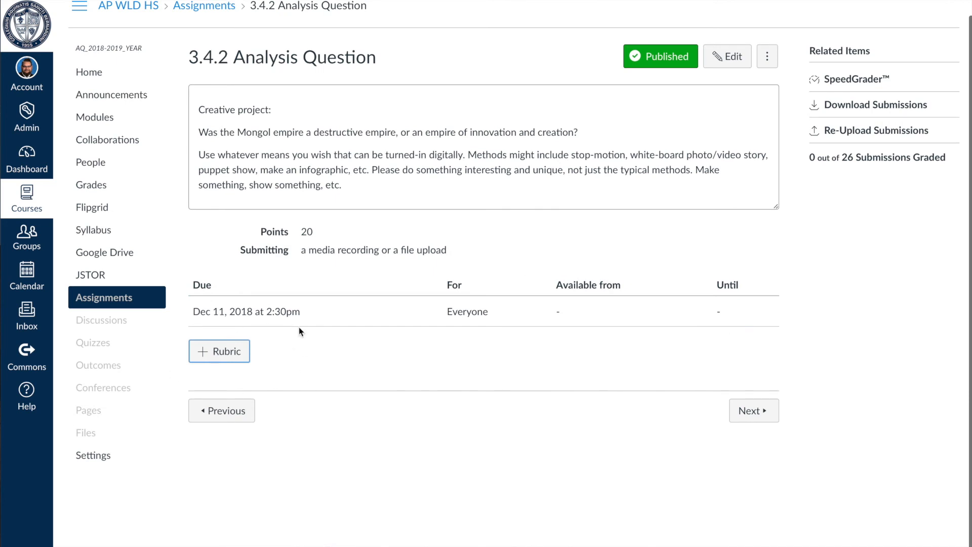
scroll(328, 361, up, 1)
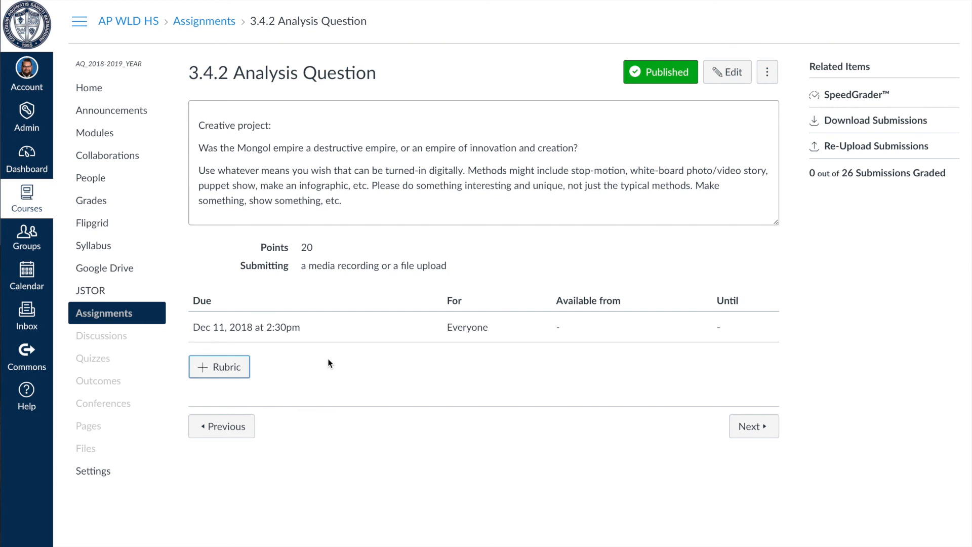